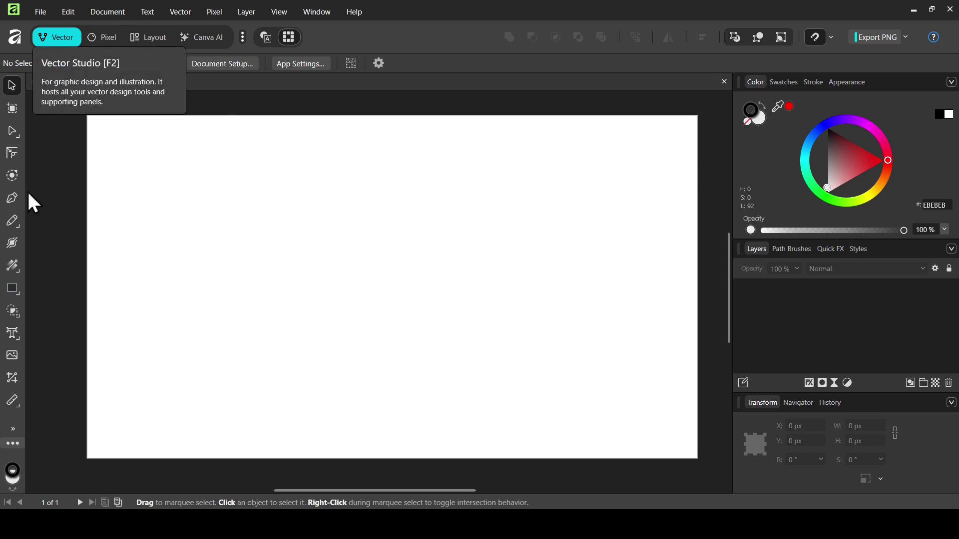
Step: Draw a large circle with the Ellipse Tool, left of the page centre
left_click(14, 292)
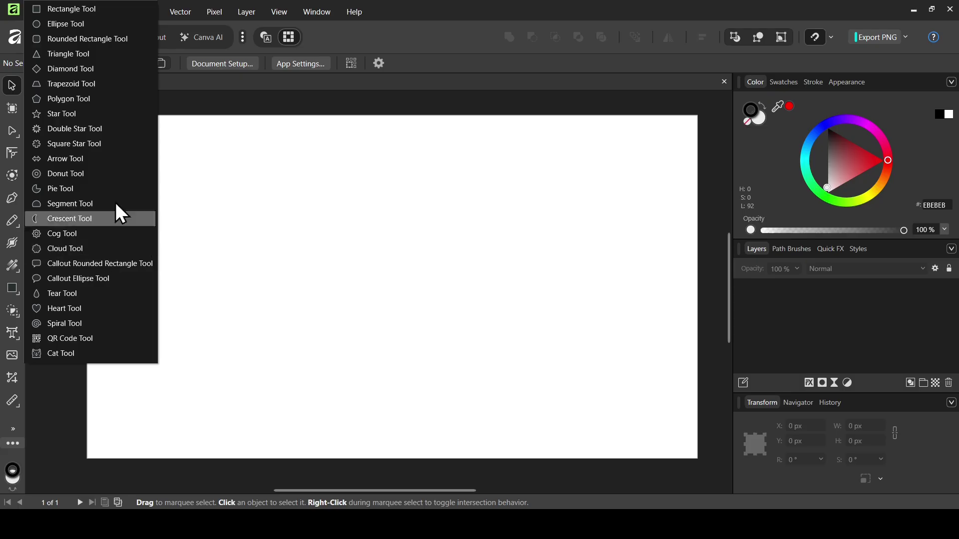
left_click(106, 25)
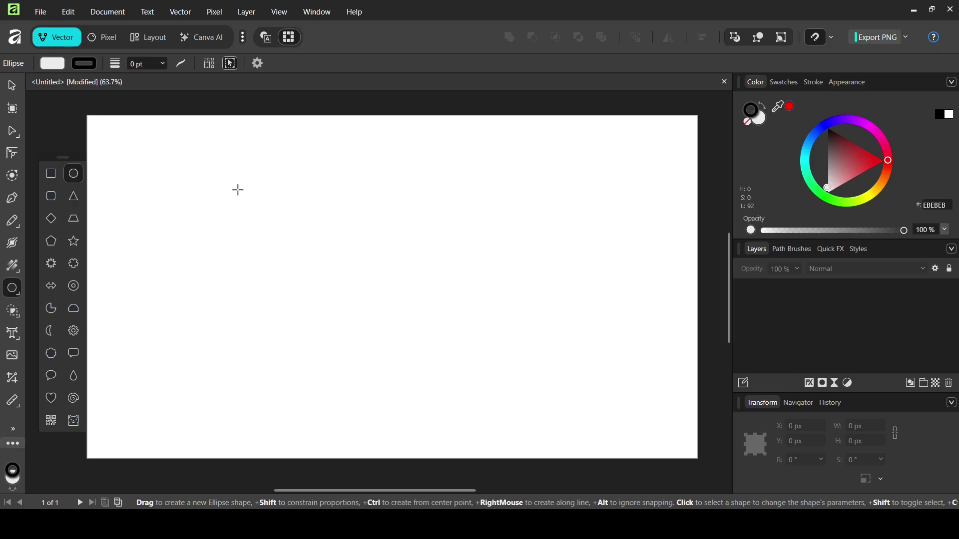
left_click_drag(260, 200, 493, 353)
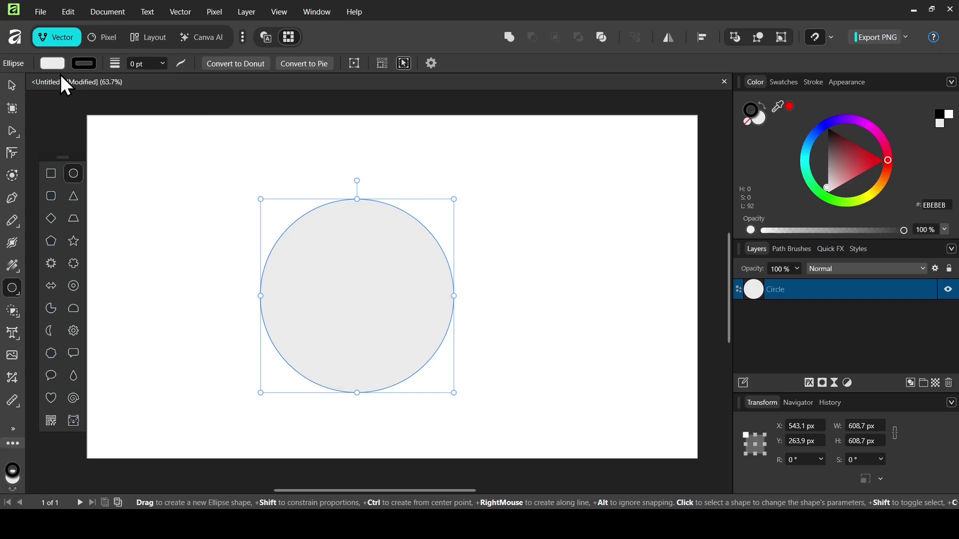
Step: Give the circle no fill and a 3 pt outline
left_click(57, 66)
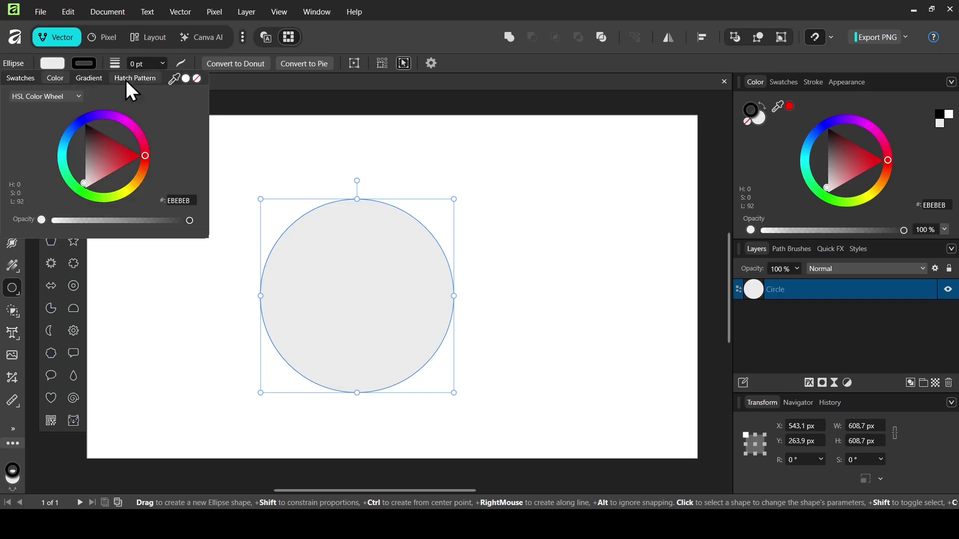
left_click(198, 79)
left_click(149, 64)
double_click(148, 64)
type("3")
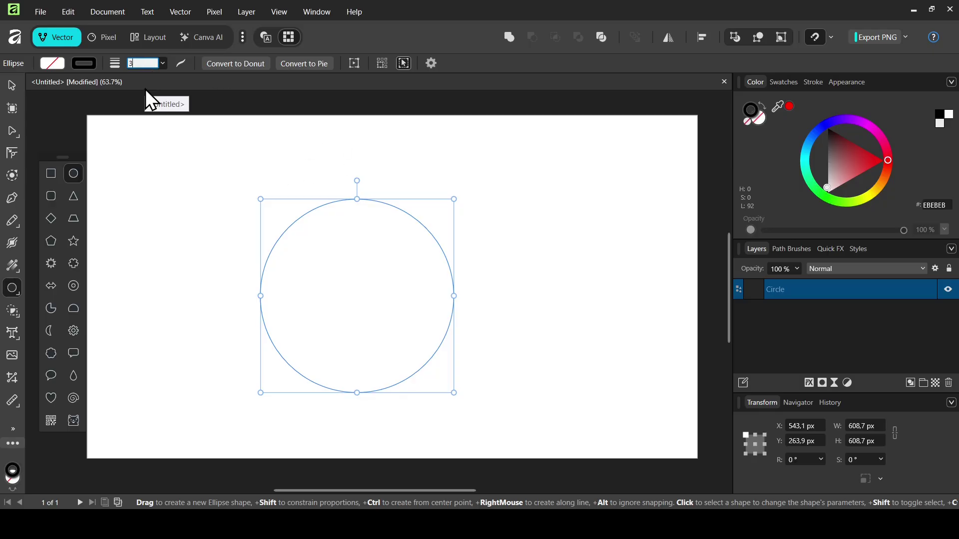
key("Return")
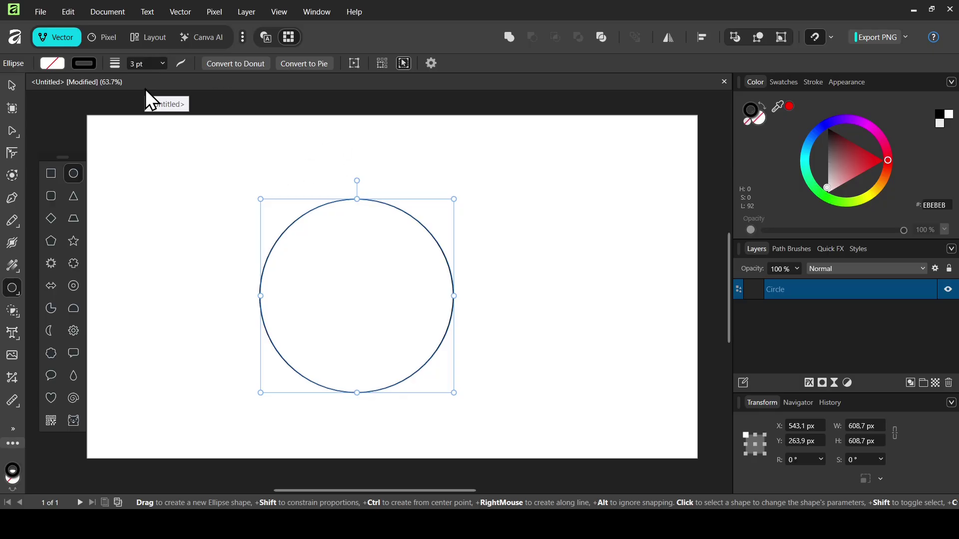
left_click(18, 84)
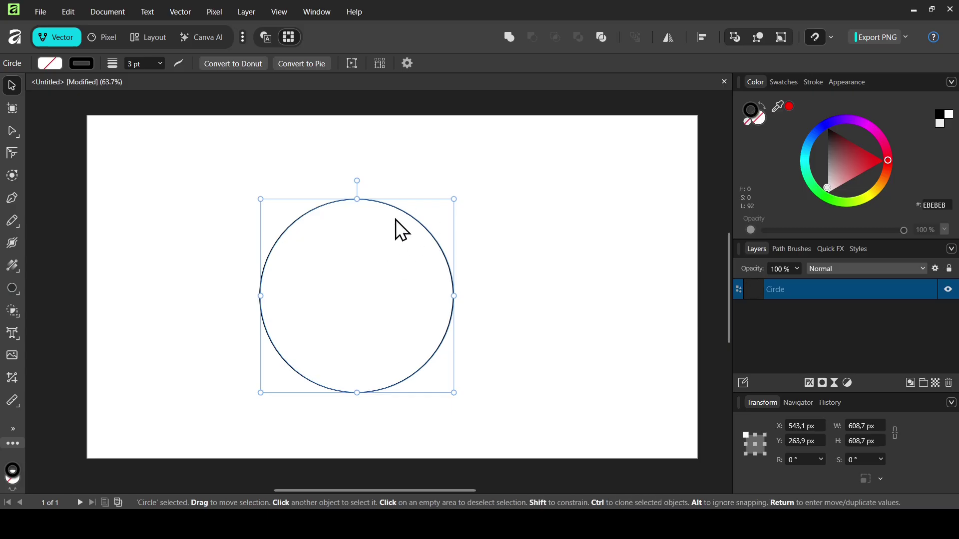
Step: Duplicate the circle, shrink the copy into a concentric inner circle, and group both as a ring
key("ctrl+j")
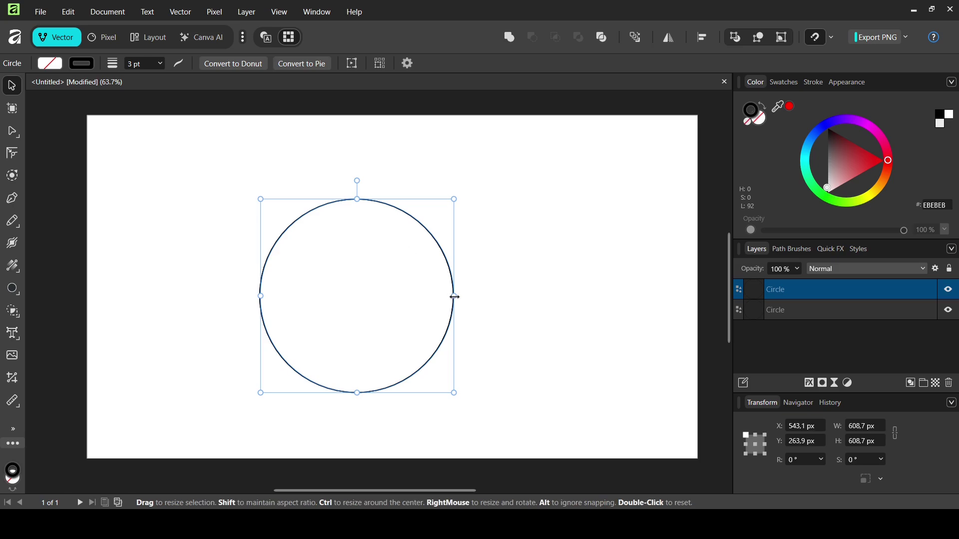
left_click_drag(454, 297, 413, 295)
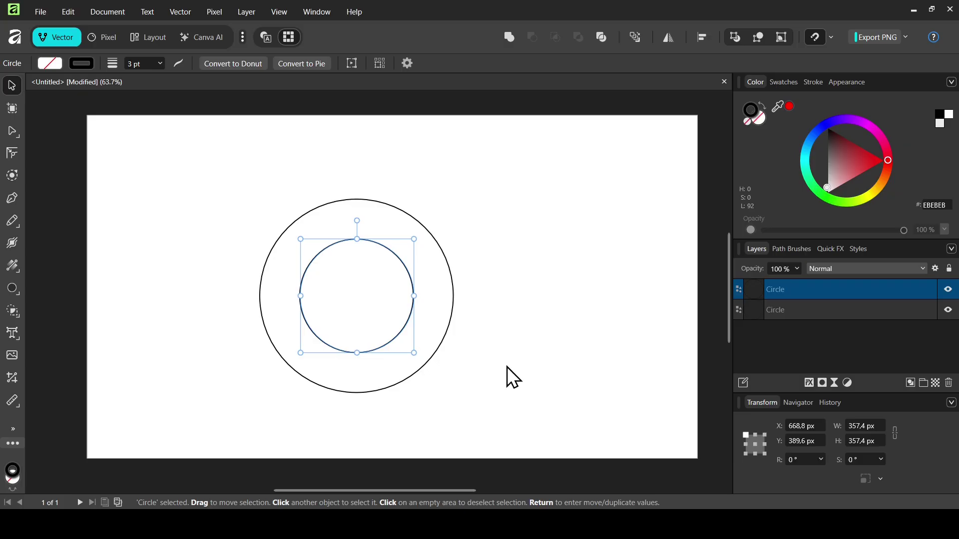
left_click_drag(223, 180, 494, 423)
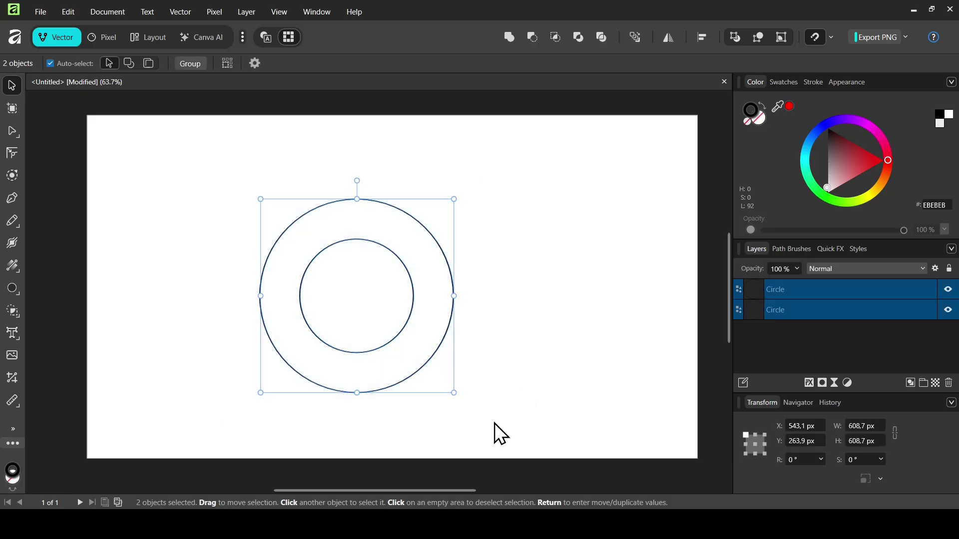
left_click(193, 64)
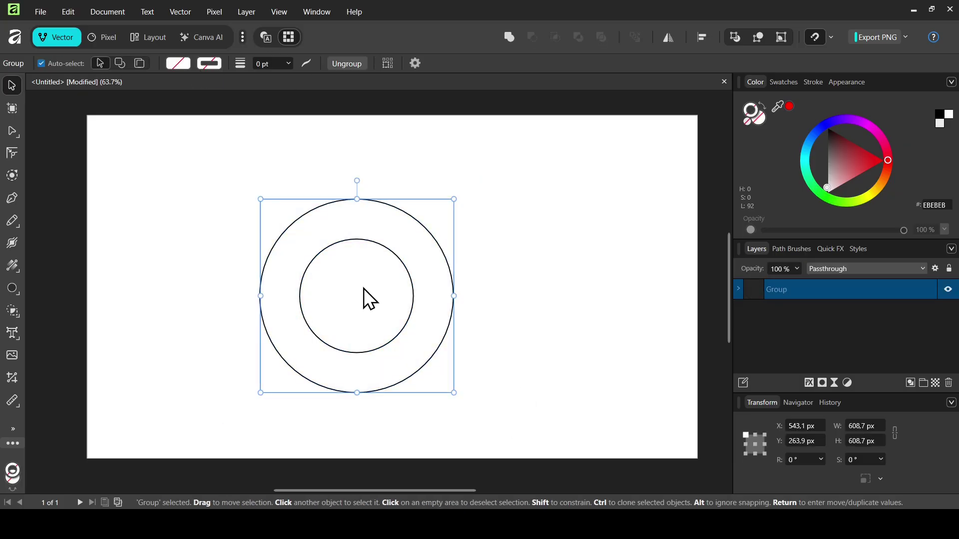
Step: Duplicate the ring group and shift the copy right so the rings overlap
key("ctrl+j")
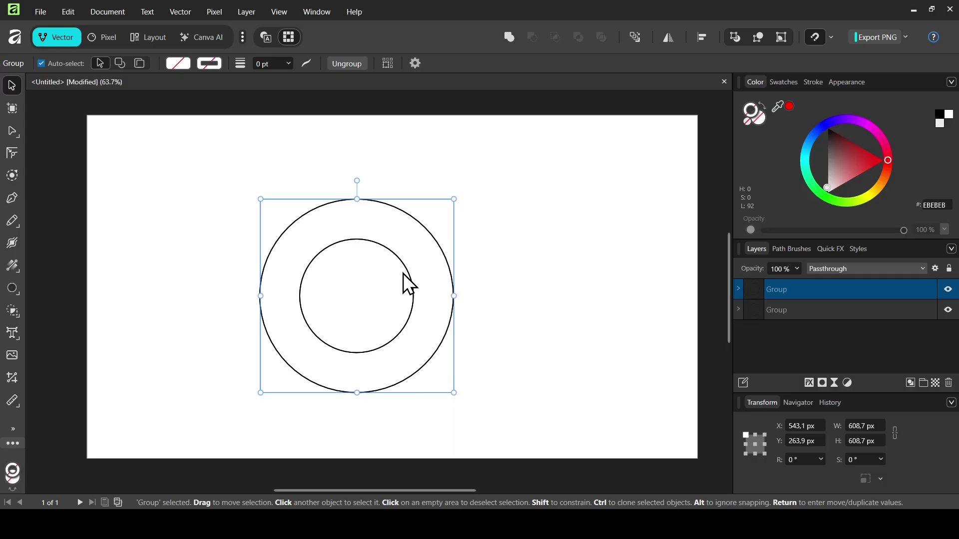
left_click_drag(417, 283, 450, 289)
left_click(550, 274)
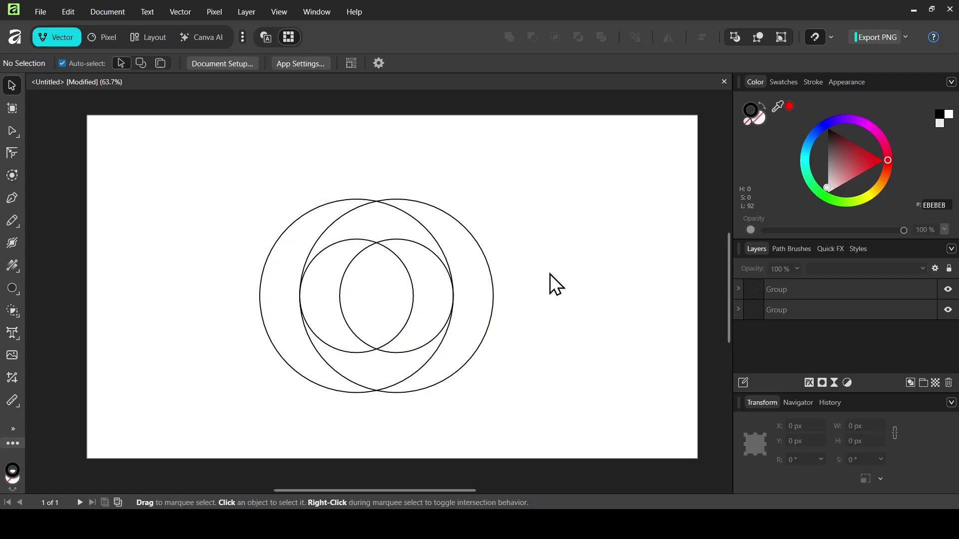
Step: Draw a pen line joining the tops of the two outer circles using snapping
left_click(11, 198)
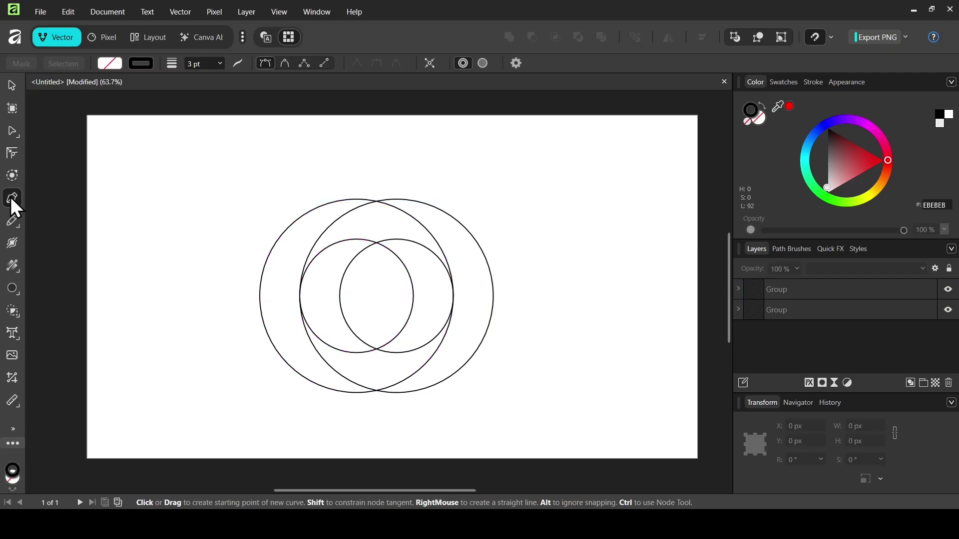
left_click(832, 37)
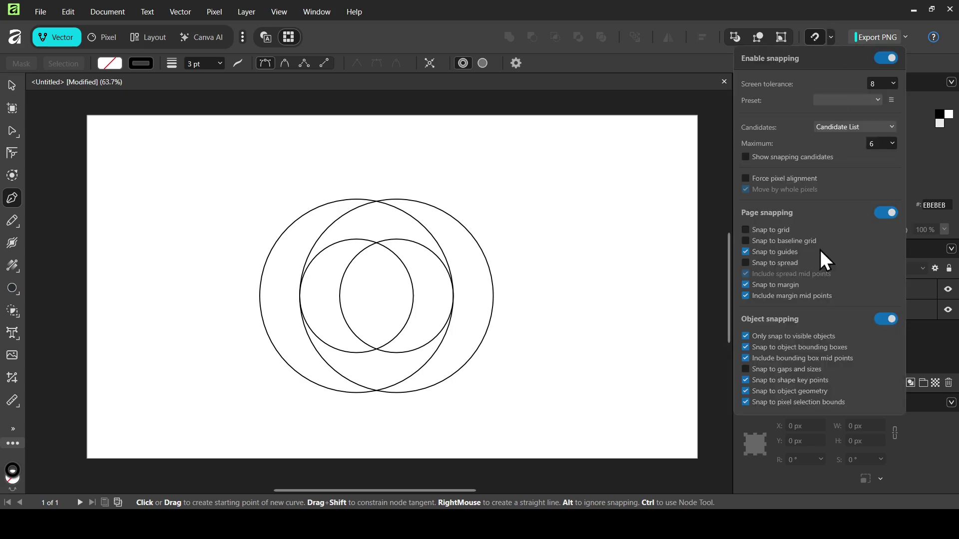
left_click(638, 3)
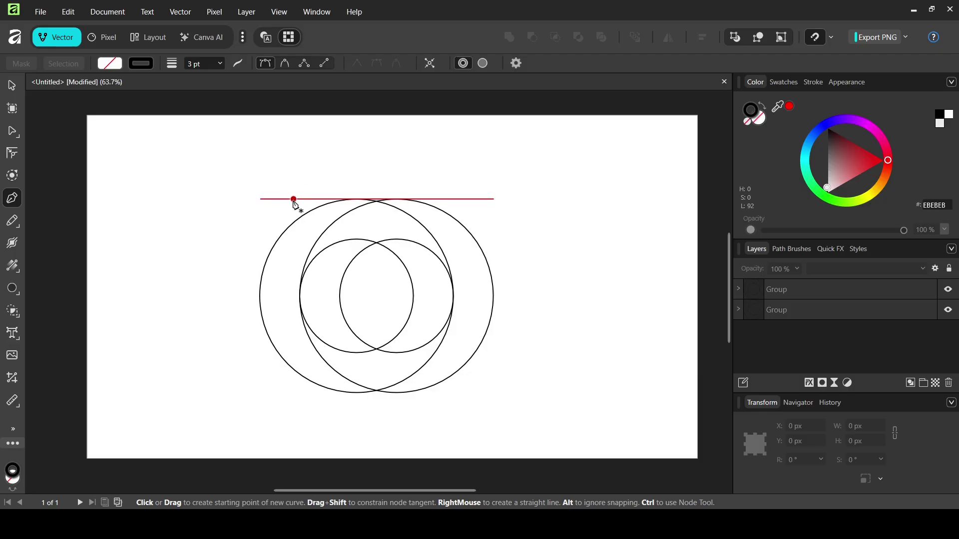
left_click(357, 199)
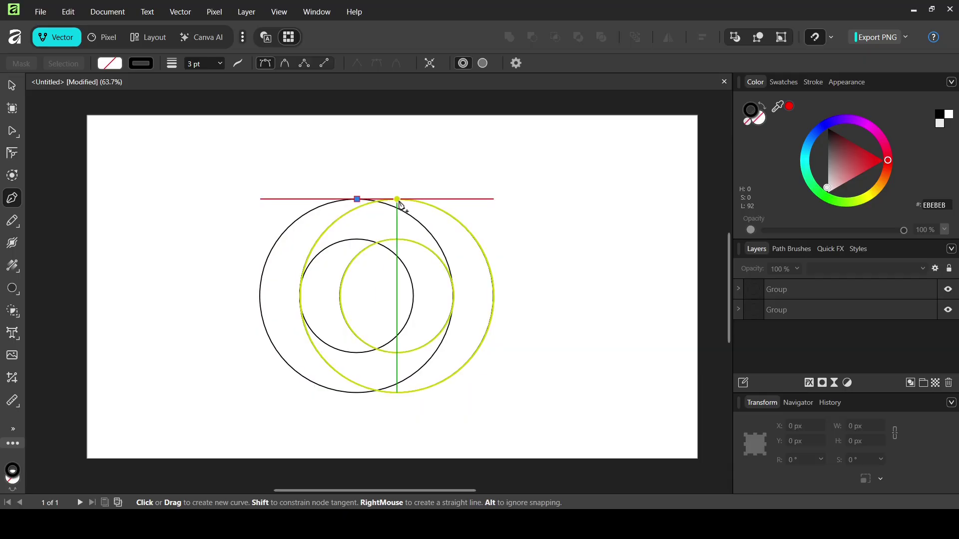
left_click(397, 199)
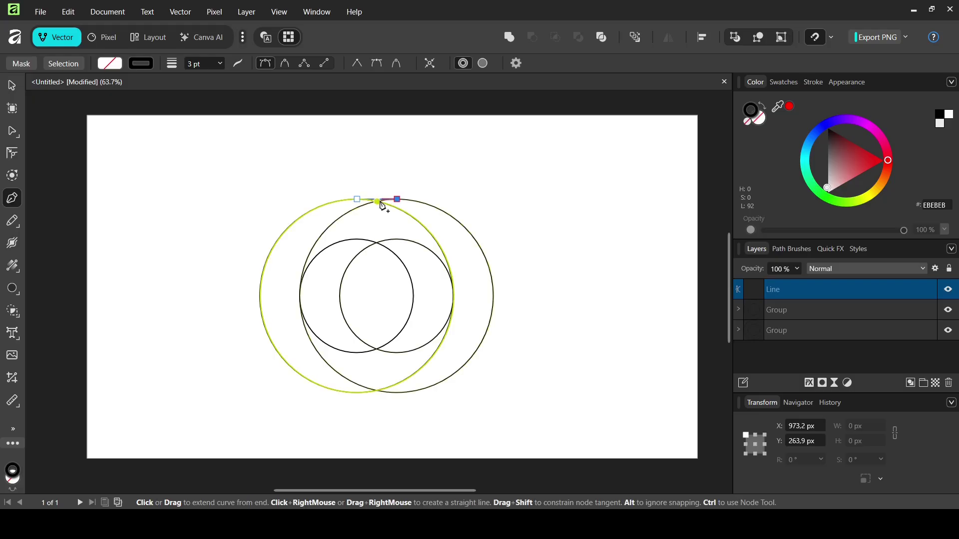
Step: Duplicate the line down to the circles' bottoms and select all four objects
left_click(12, 85)
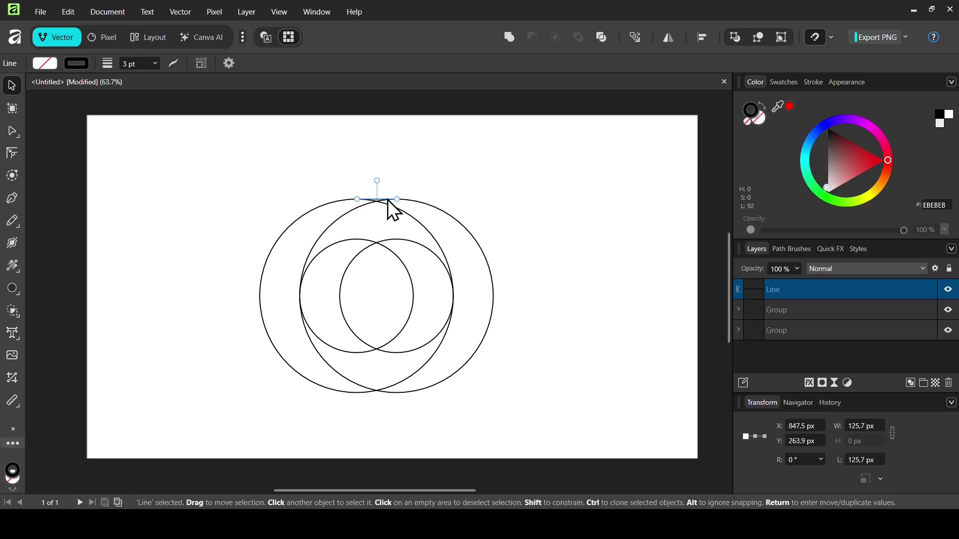
key("ctrl+j")
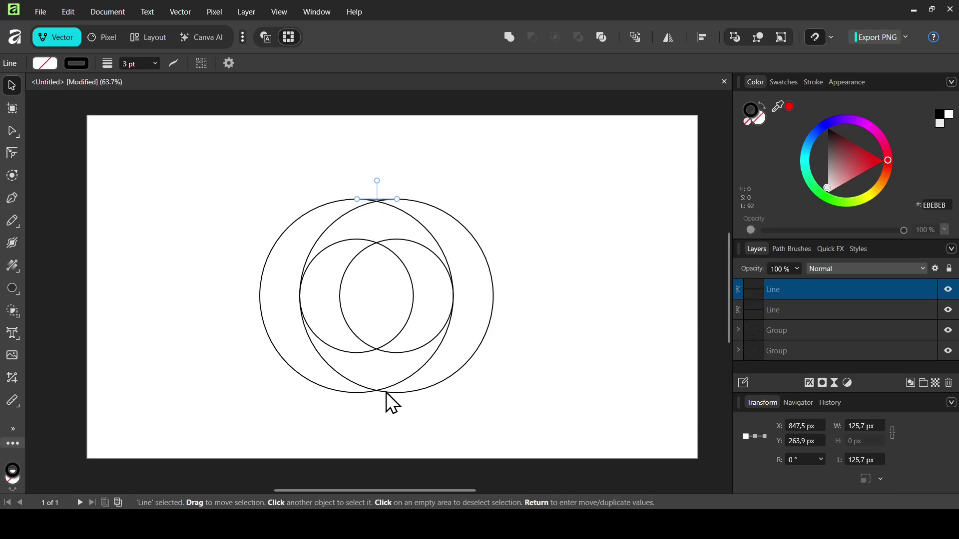
left_click_drag(378, 200, 378, 395)
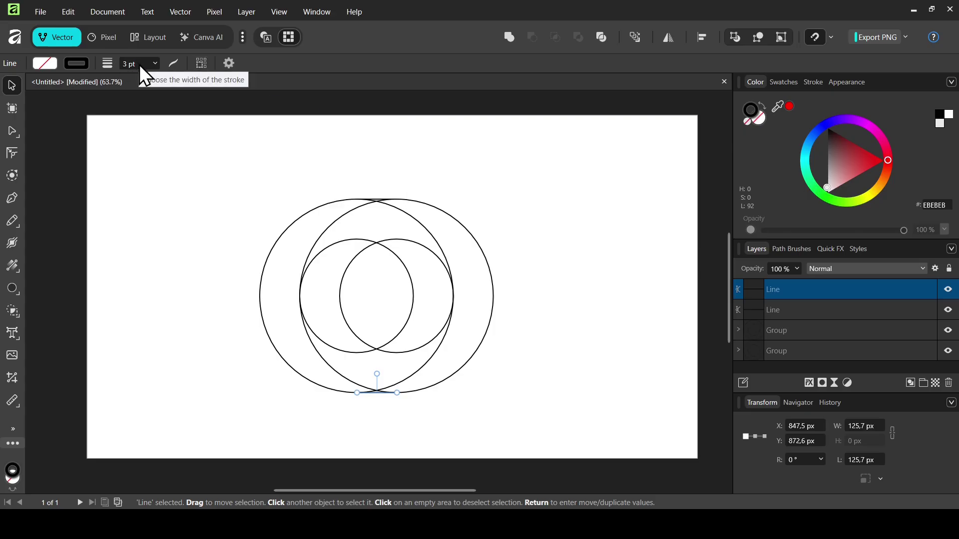
left_click_drag(201, 165, 547, 439)
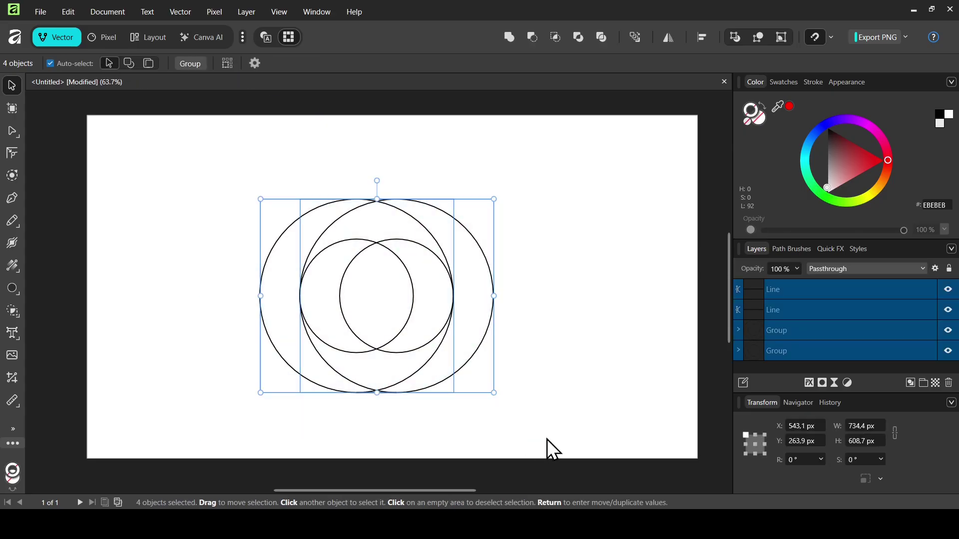
Step: Activate the Shape Builder Tool and set its Clean up option to None
left_click(18, 317)
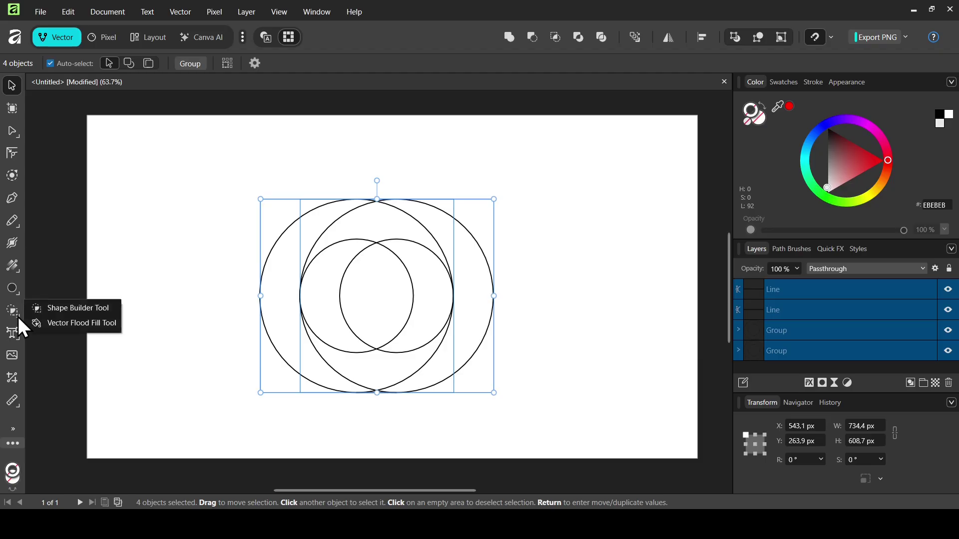
left_click(76, 308)
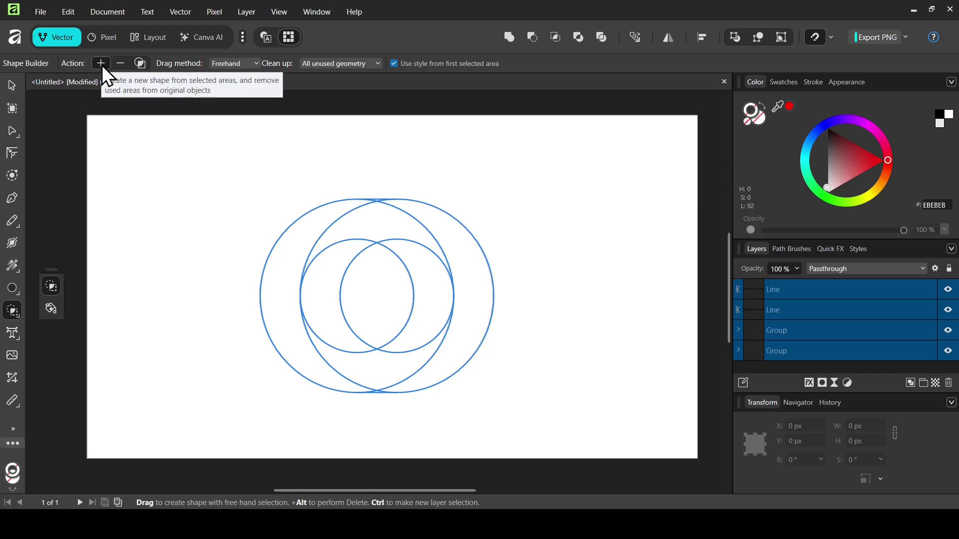
left_click(353, 70)
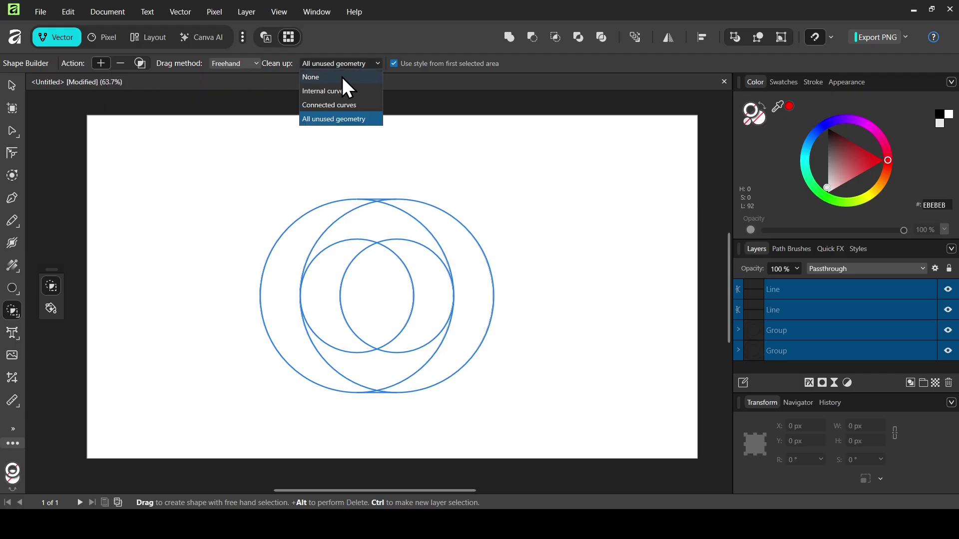
left_click(343, 77)
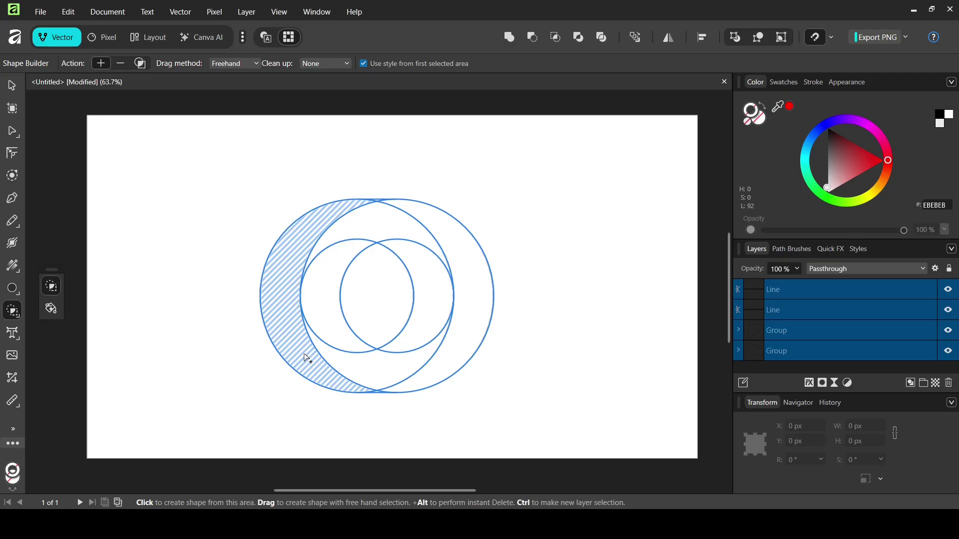
Step: Build shapes from the left crescent and from the inner crescent plus right ring band
mouse_move(314, 363)
left_mouse_down()
mouse_move(357, 372)
mouse_move(428, 336)
left_mouse_up()
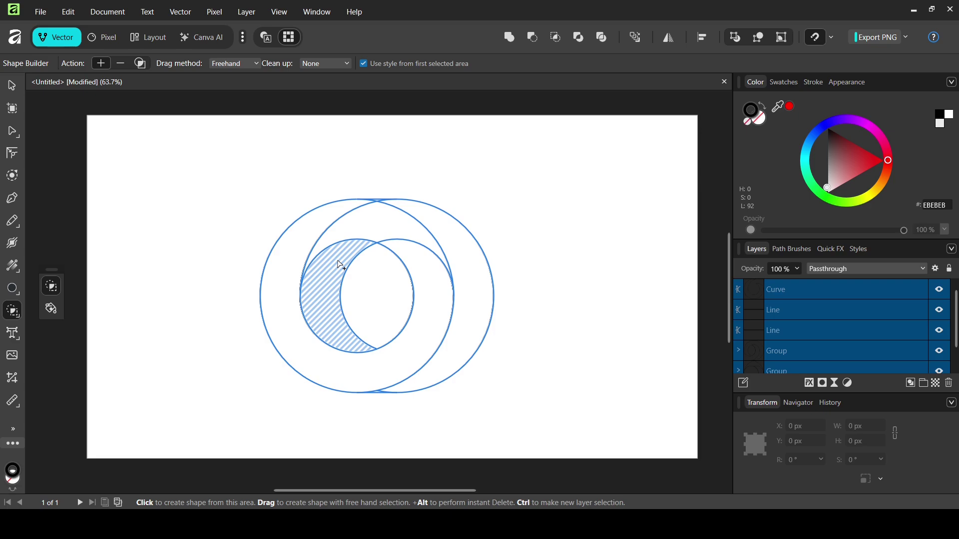
mouse_move(341, 265)
left_mouse_down()
mouse_move(371, 228)
mouse_move(411, 223)
mouse_move(444, 243)
left_mouse_up()
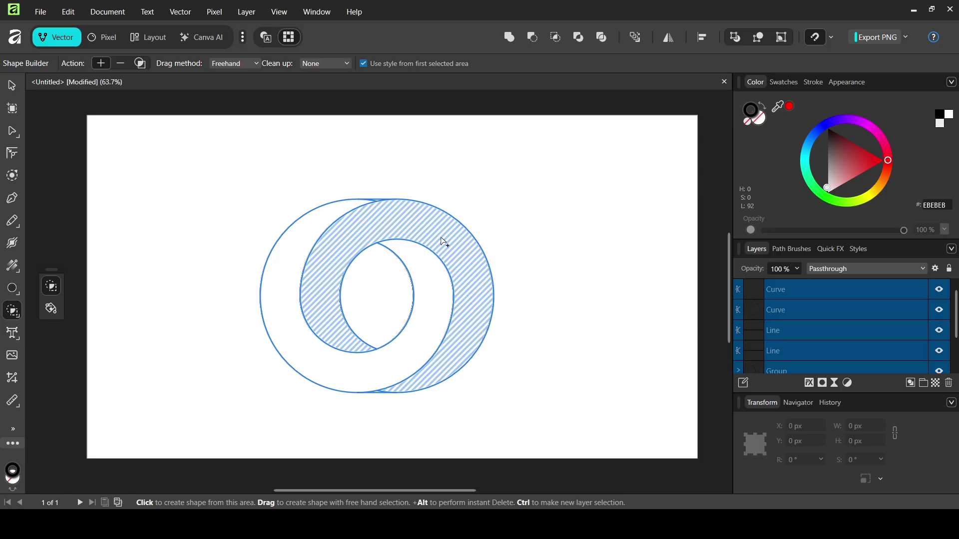
left_click(798, 405)
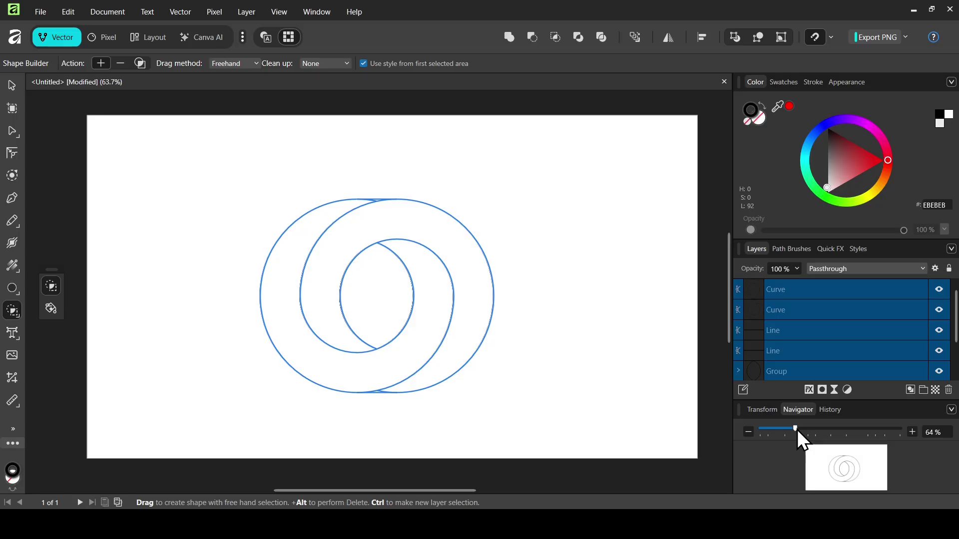
Step: Zoom to 183% and merge the ring bands at the top and bottom junctions
left_click_drag(796, 430, 873, 428)
left_click_drag(729, 292, 730, 242)
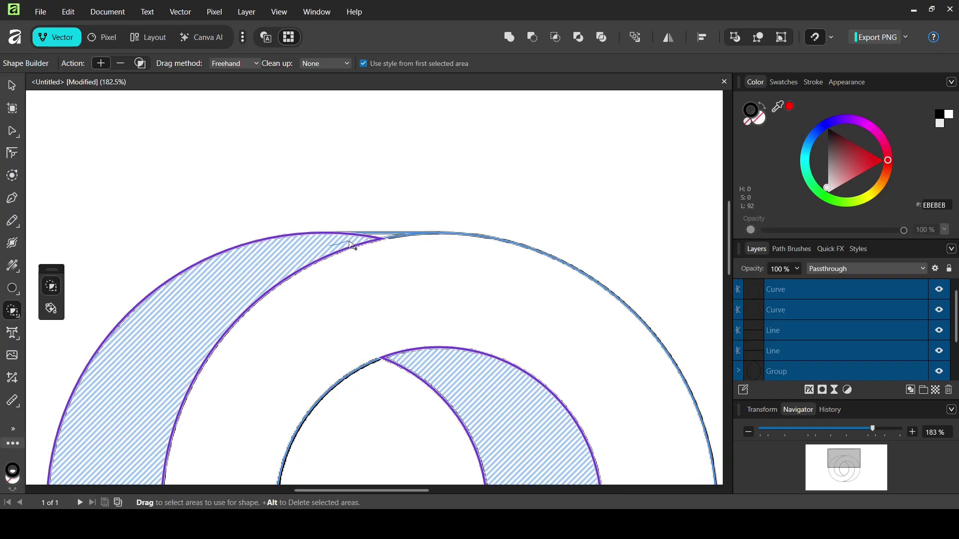
left_click(378, 239)
left_click_drag(729, 253, 721, 376)
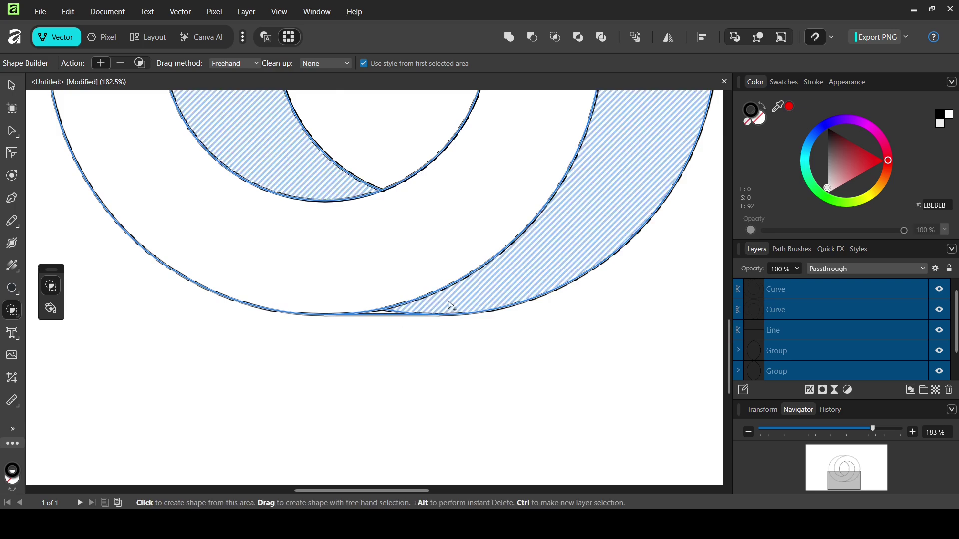
left_click_drag(450, 305, 393, 317)
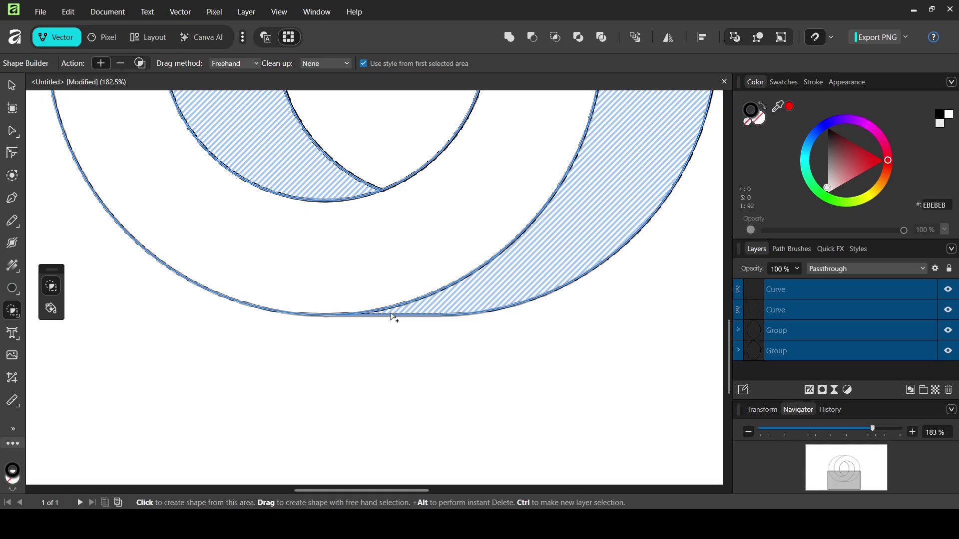
scroll(716, 303, "up", 1)
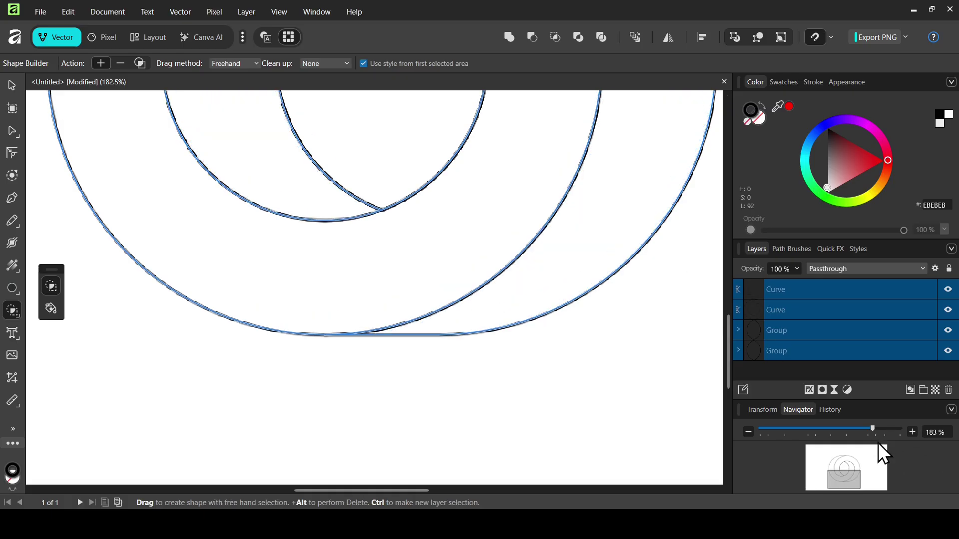
Step: Set the Navigator zoom to 64%
left_click(936, 430)
type("64")
key("Return")
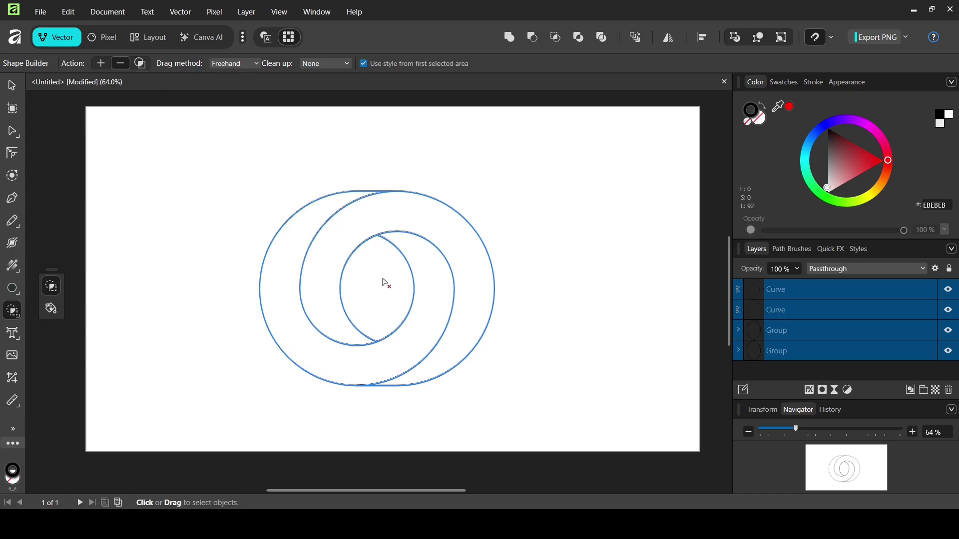
Step: Delete both leftover circle groups from the Layers panel
left_click(14, 87)
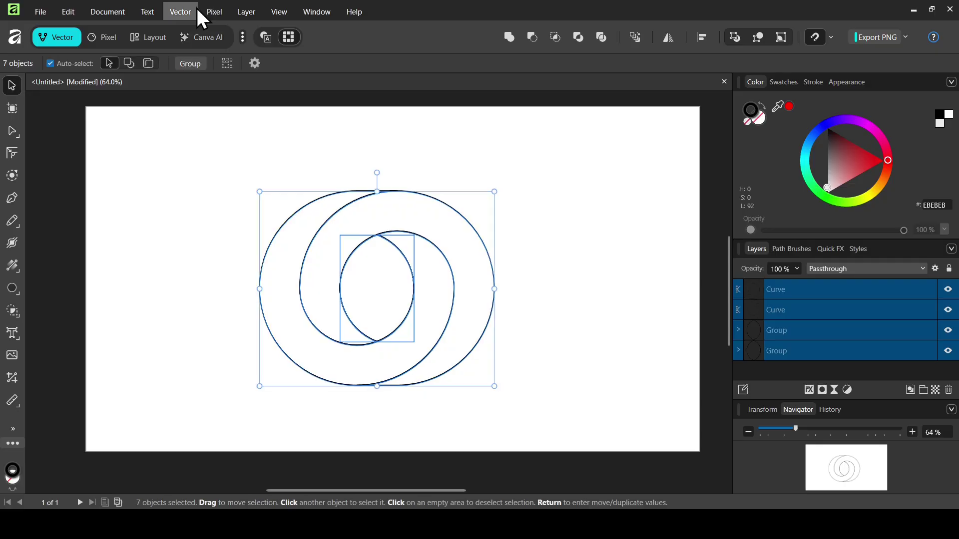
left_click(586, 241)
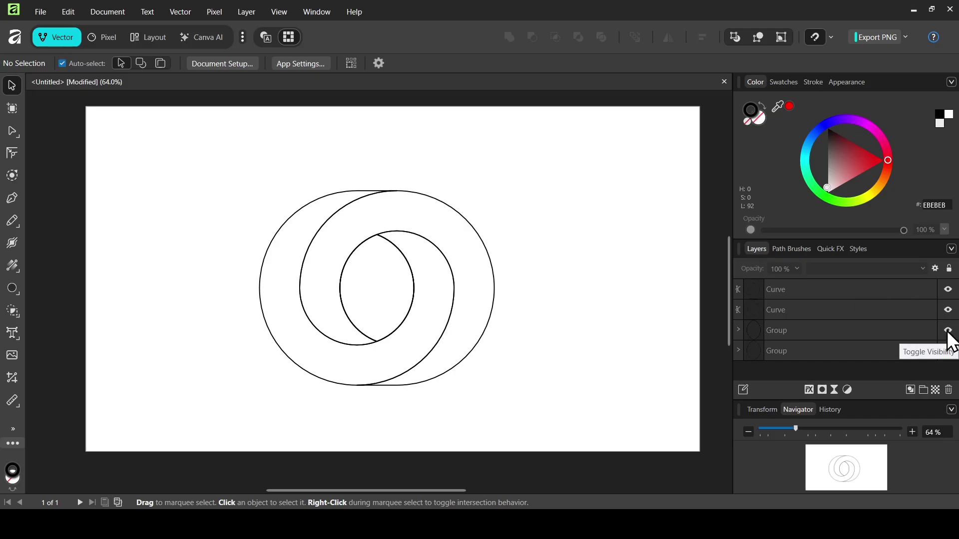
left_click(905, 331)
left_click(948, 390)
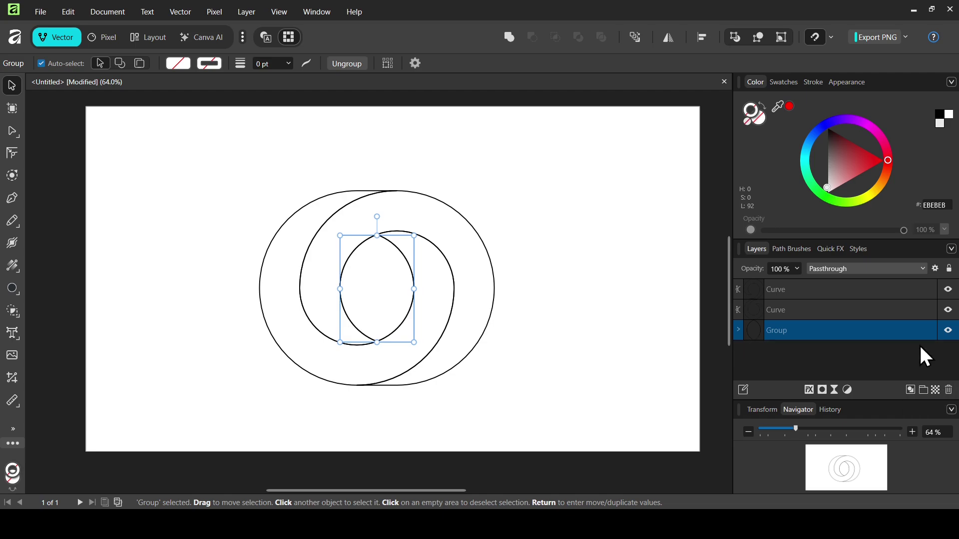
left_click(951, 392)
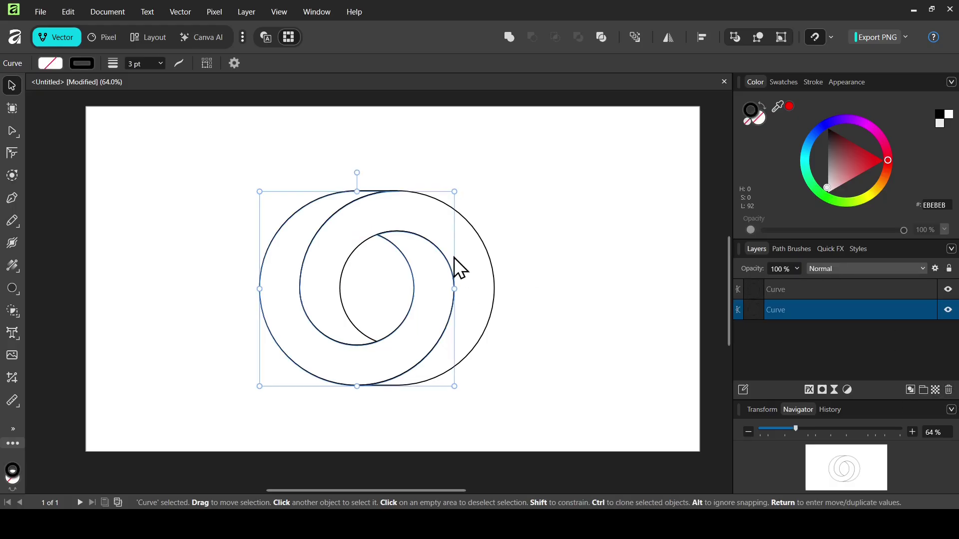
Step: Toggle each Curve's visibility off and on to check the crescent shapes
left_click(947, 311)
left_click(947, 310)
left_click(947, 289)
left_click(948, 290)
left_click(13, 262)
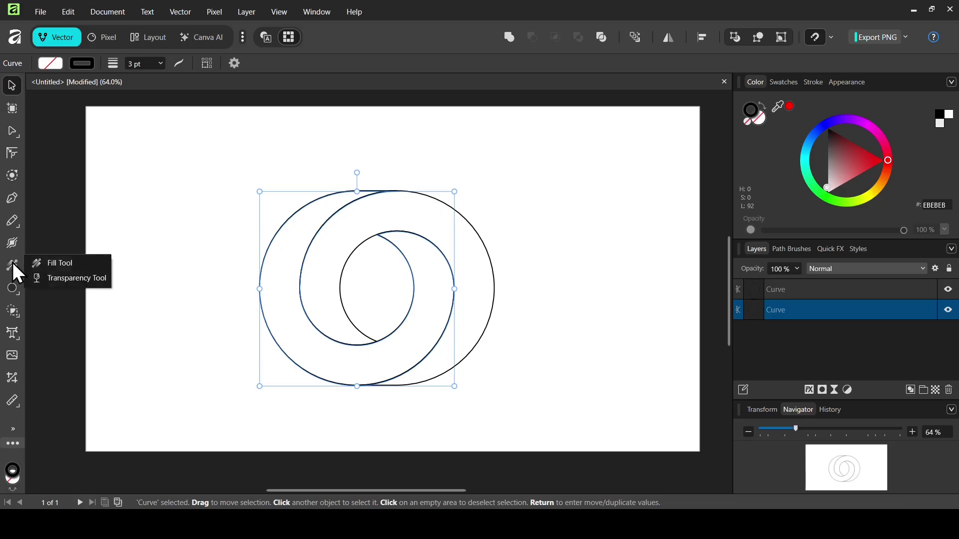
Step: Apply a linear gradient to the left crescent, from white to black
left_click(54, 262)
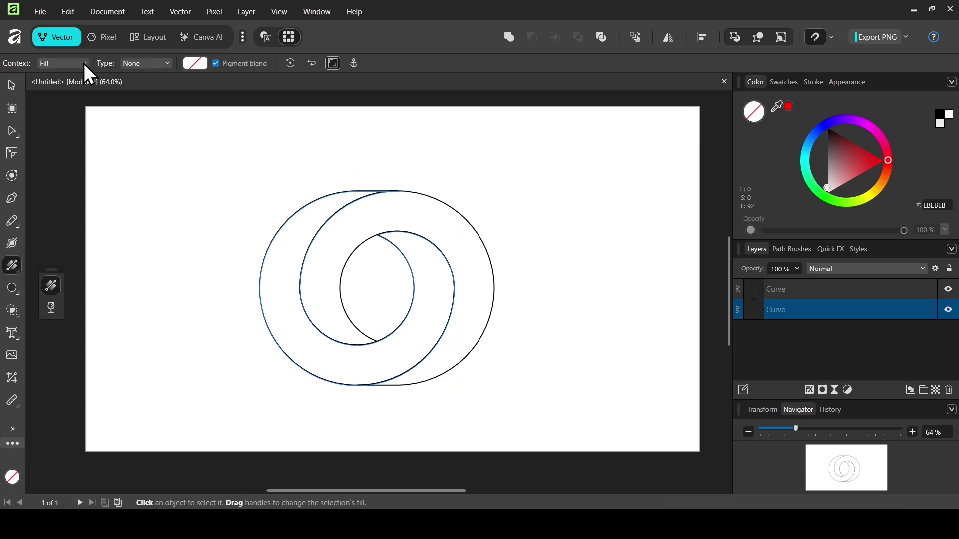
left_click(167, 64)
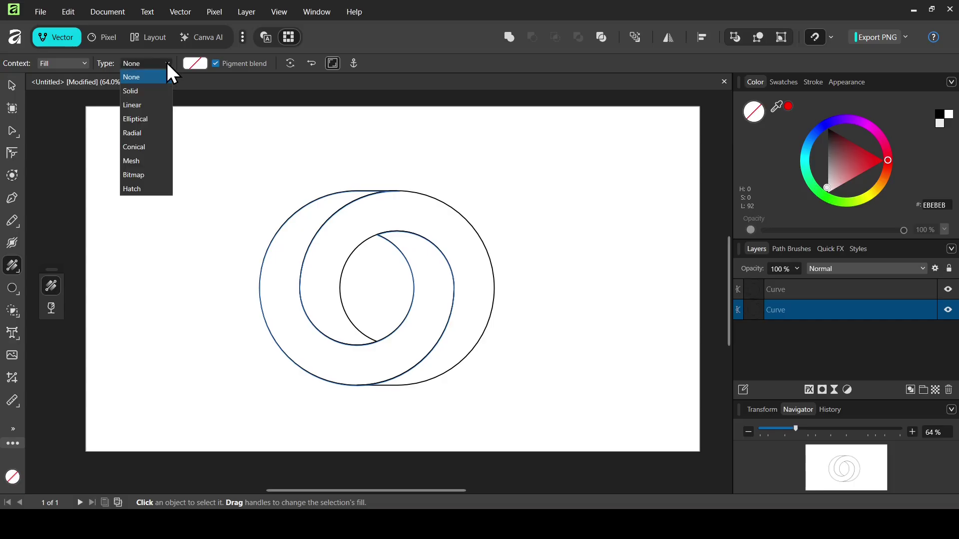
left_click(142, 106)
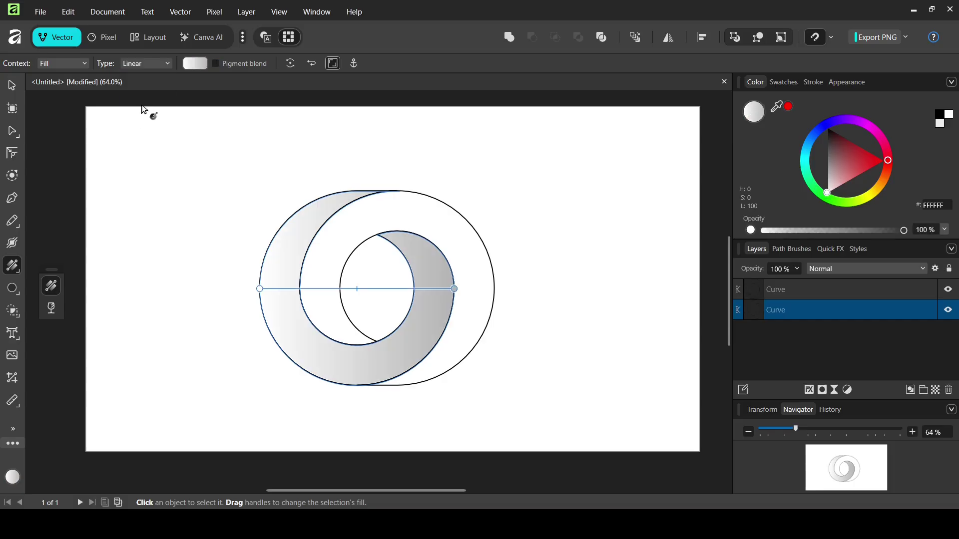
left_click(454, 288)
left_click_drag(858, 149, 801, 113)
left_click(260, 289)
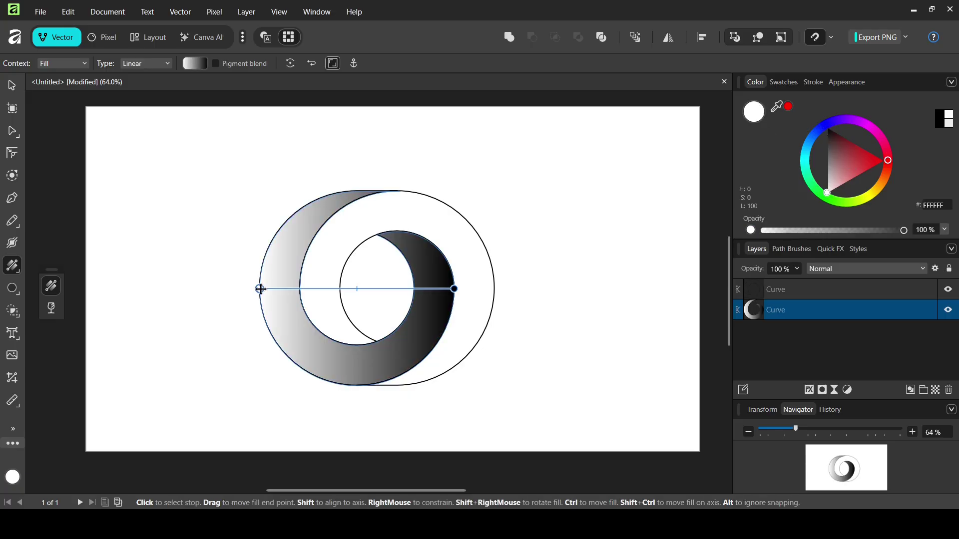
left_click_drag(832, 195, 819, 196)
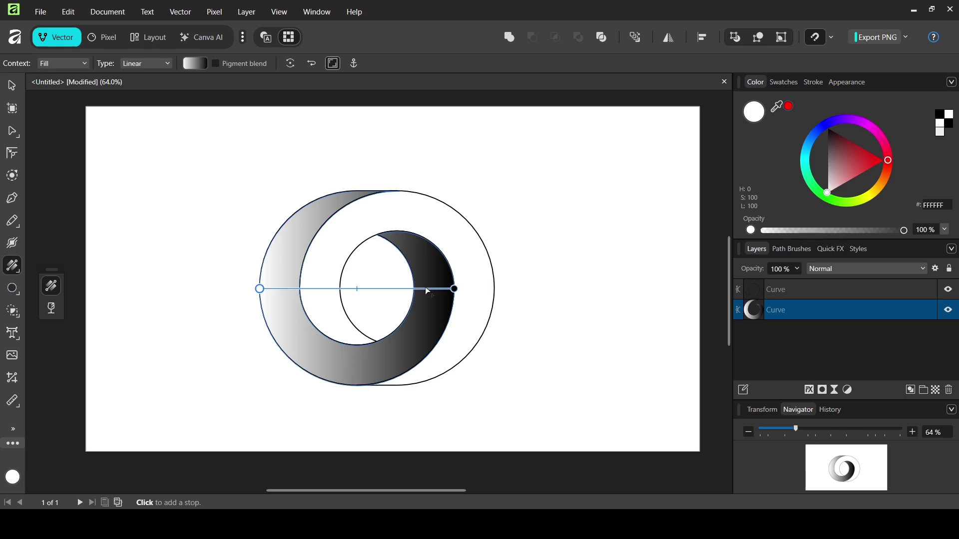
Step: Adjust the gradient handles so white starts at the left and black ends at the ring's edge
left_click_drag(455, 289, 543, 289)
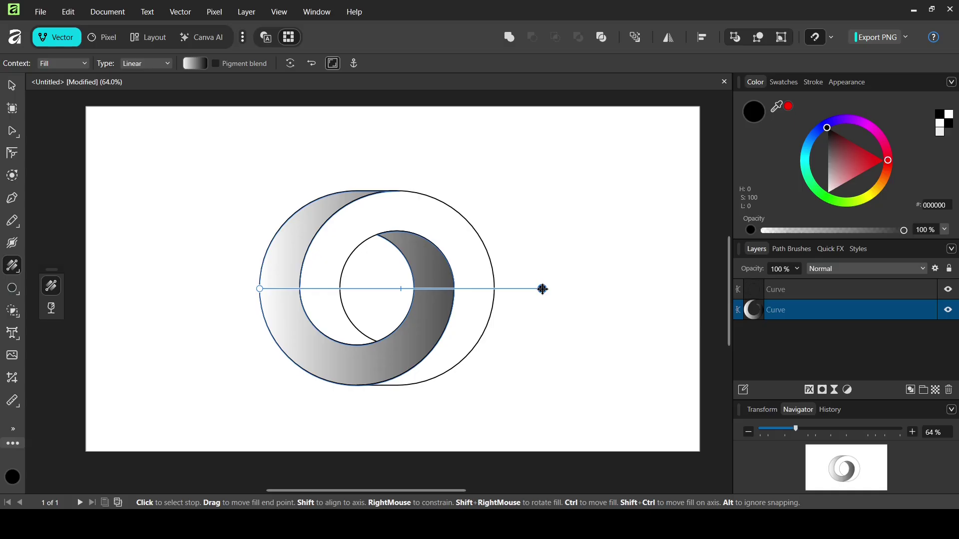
left_click_drag(259, 288, 245, 289)
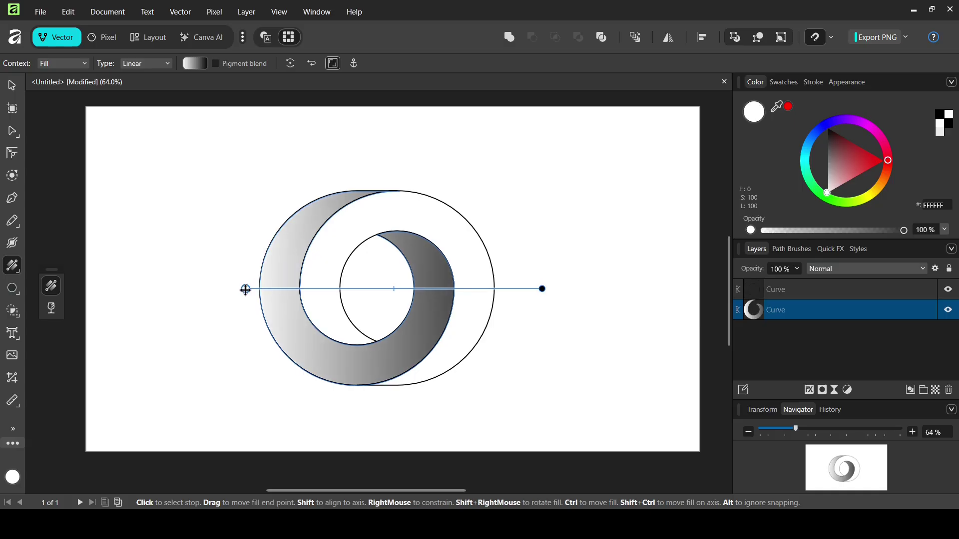
left_click_drag(542, 289, 495, 288)
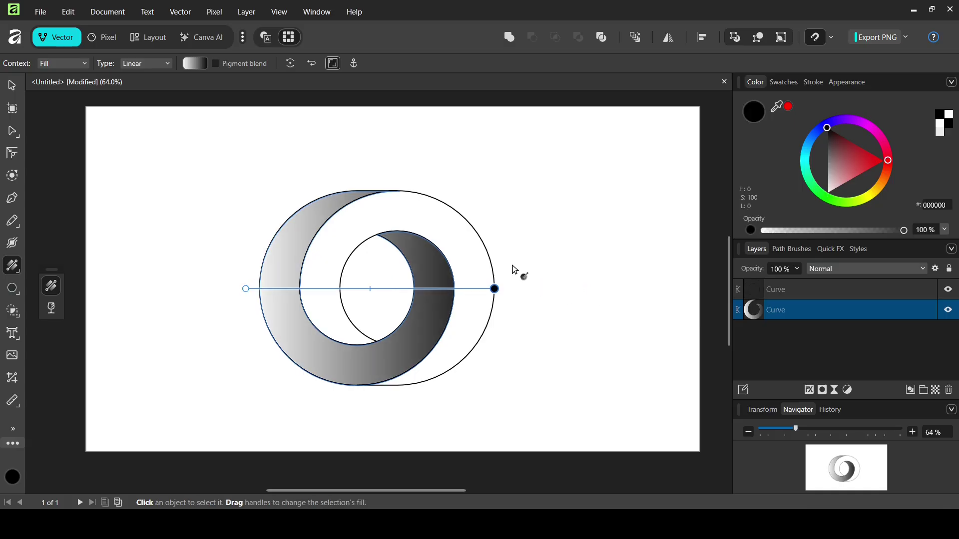
left_click(11, 85)
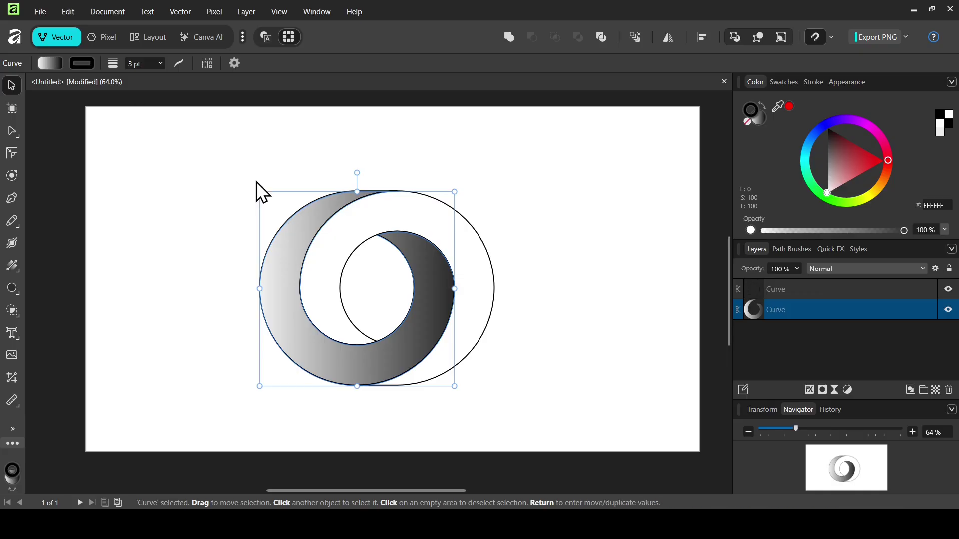
Step: Paste the copied gradient style onto the plain outlined ring
left_click(484, 246)
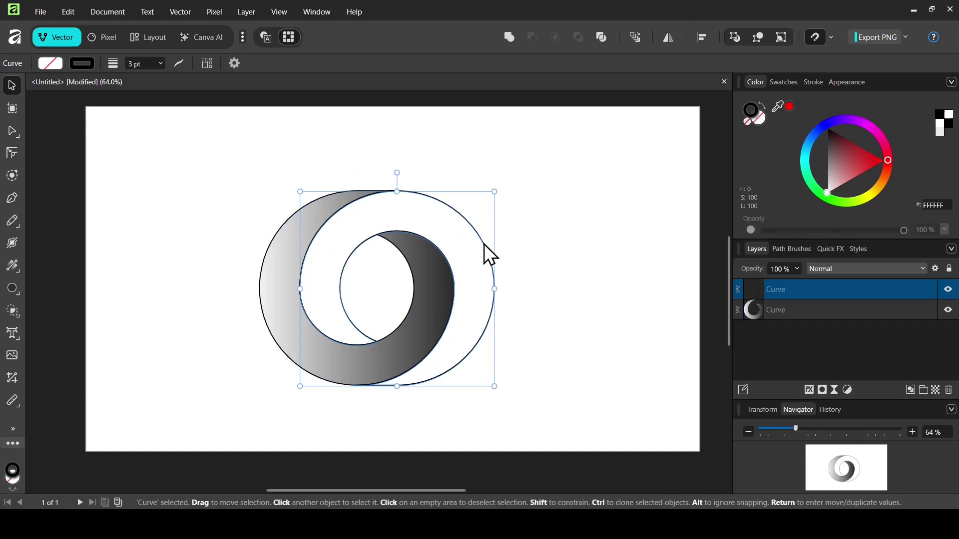
left_click(67, 12)
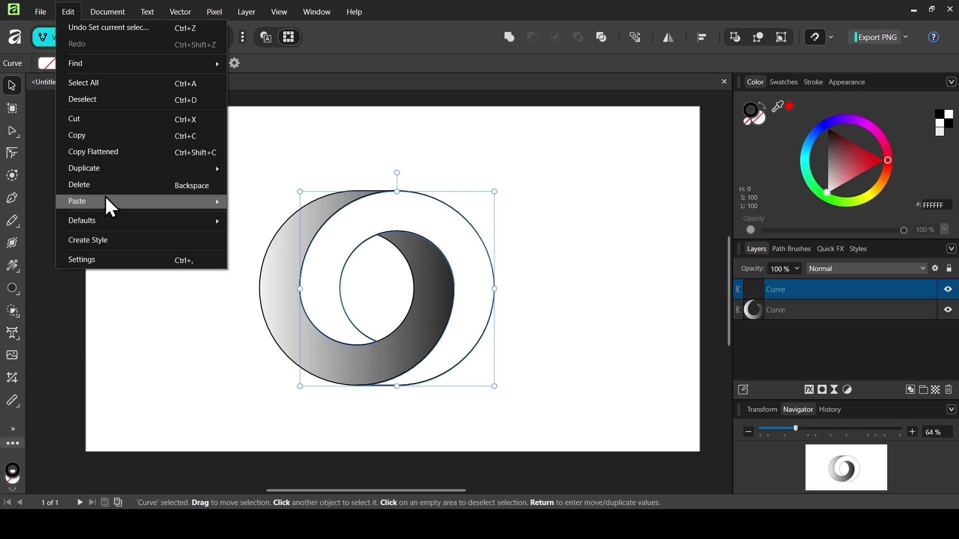
mouse_move(106, 199)
left_click(282, 236)
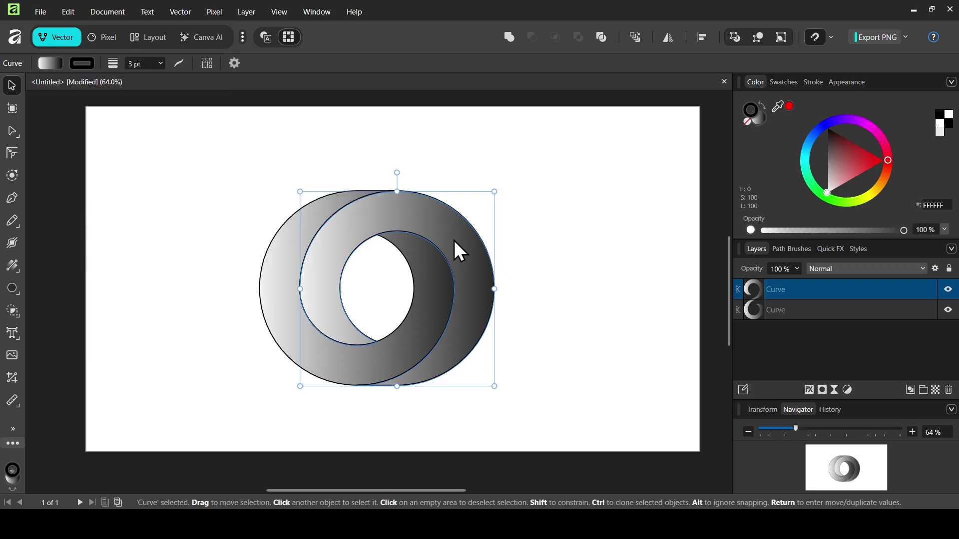
Step: Reverse the ring's gradient and fit its dark and light ends to the ring's edges
left_click_drag(14, 262, 47, 262)
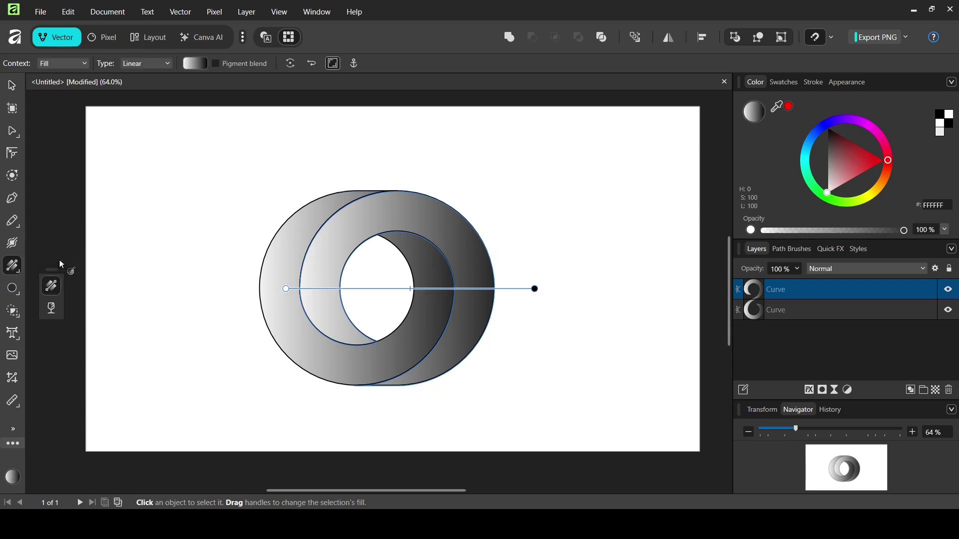
left_click(311, 64)
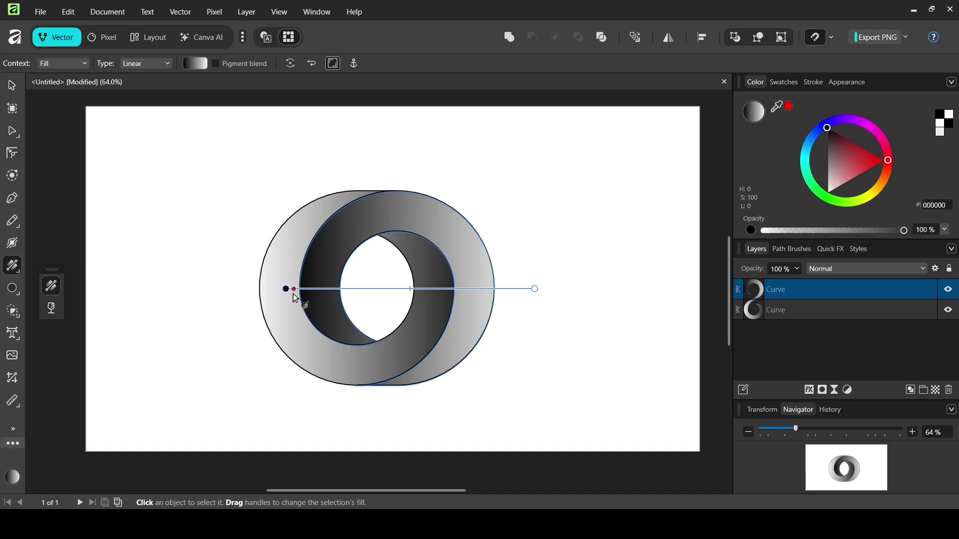
mouse_move(535, 288)
left_mouse_down()
mouse_move(496, 290)
mouse_move(519, 289)
left_mouse_up()
mouse_move(286, 288)
left_mouse_down()
mouse_move(281, 299)
mouse_move(272, 287)
mouse_move(258, 294)
mouse_move(278, 291)
left_mouse_up()
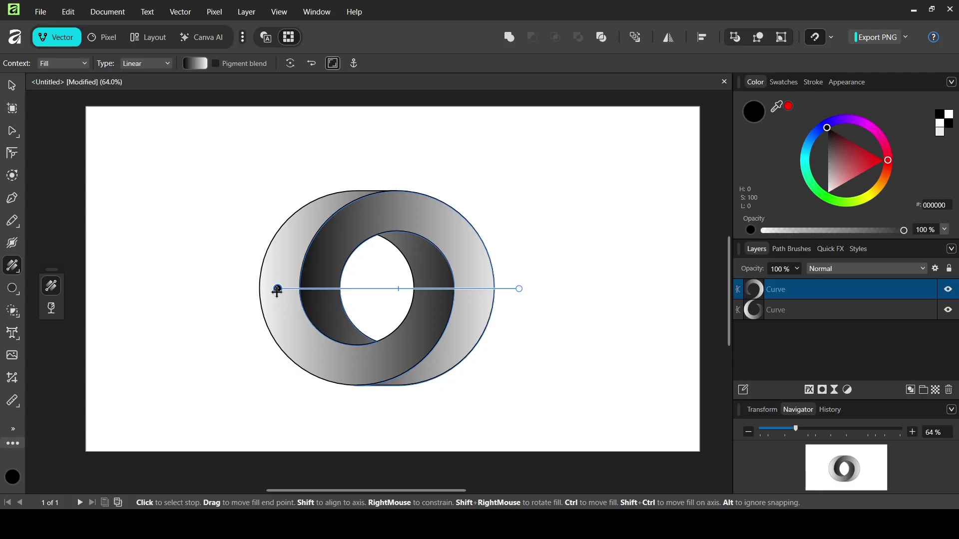
left_click(14, 80)
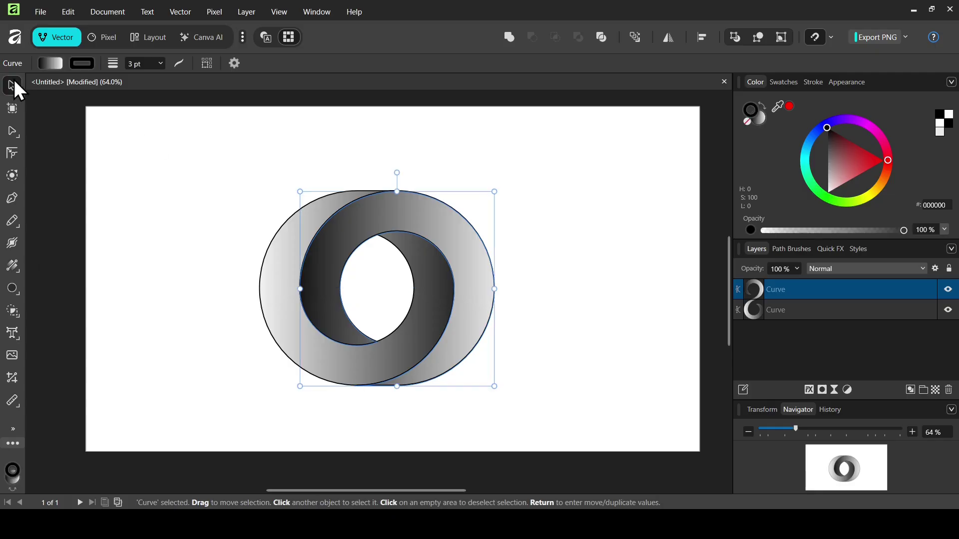
Step: Select both gradient rings, group them, and set the stroke width to 0 pt
left_click_drag(205, 156, 598, 437)
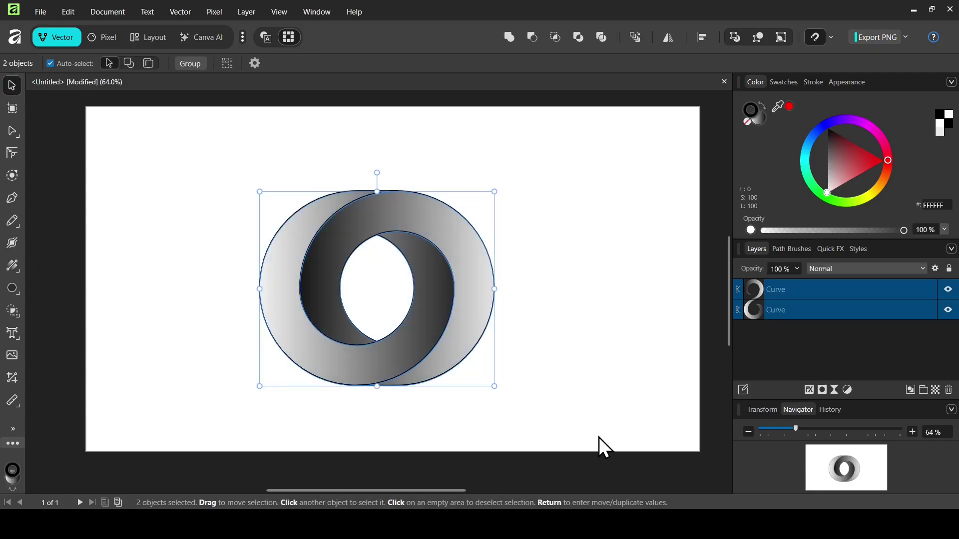
left_click(202, 63)
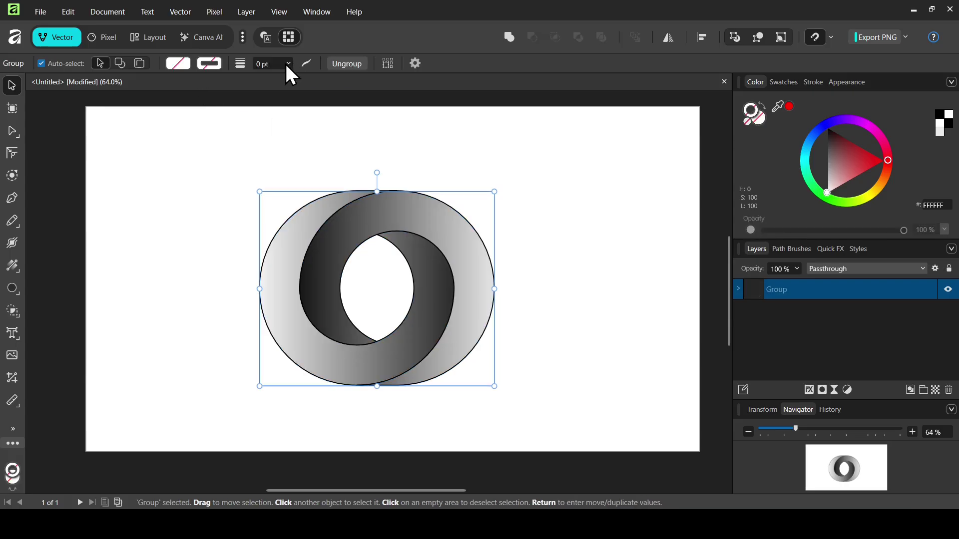
mouse_move(292, 78)
left_mouse_down()
mouse_move(331, 80)
mouse_move(275, 88)
left_mouse_up()
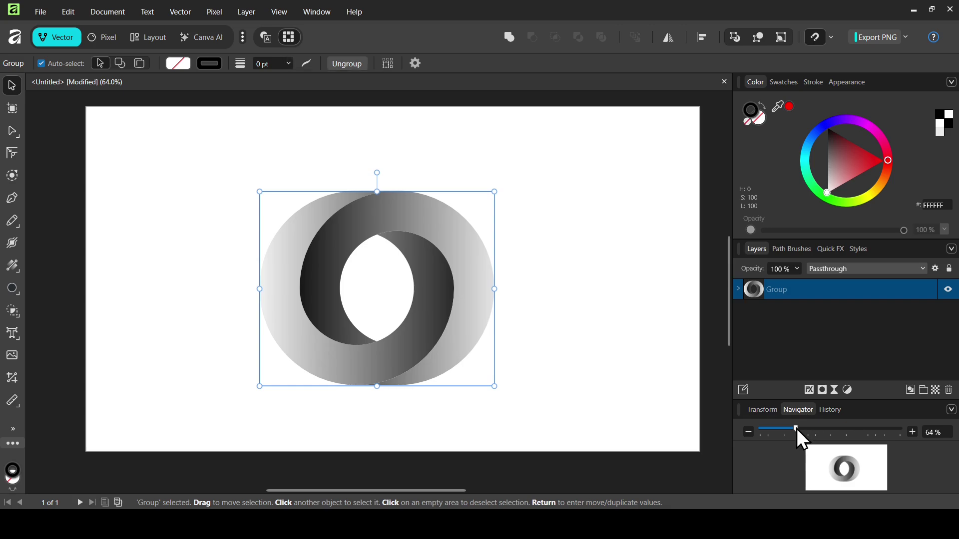
Step: Zoom in and inspect the group's two rings, leaving the whole group selected
left_click_drag(804, 426, 874, 428)
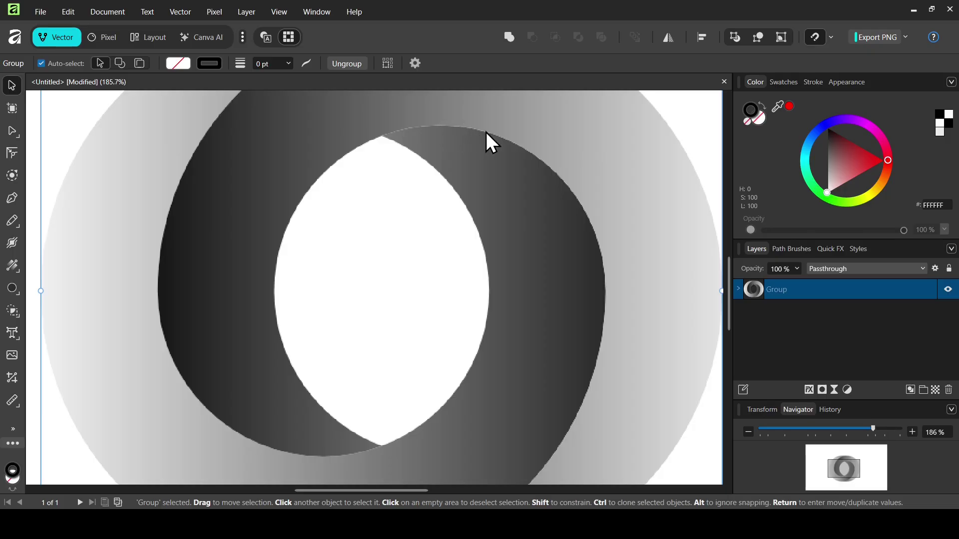
left_click(738, 290)
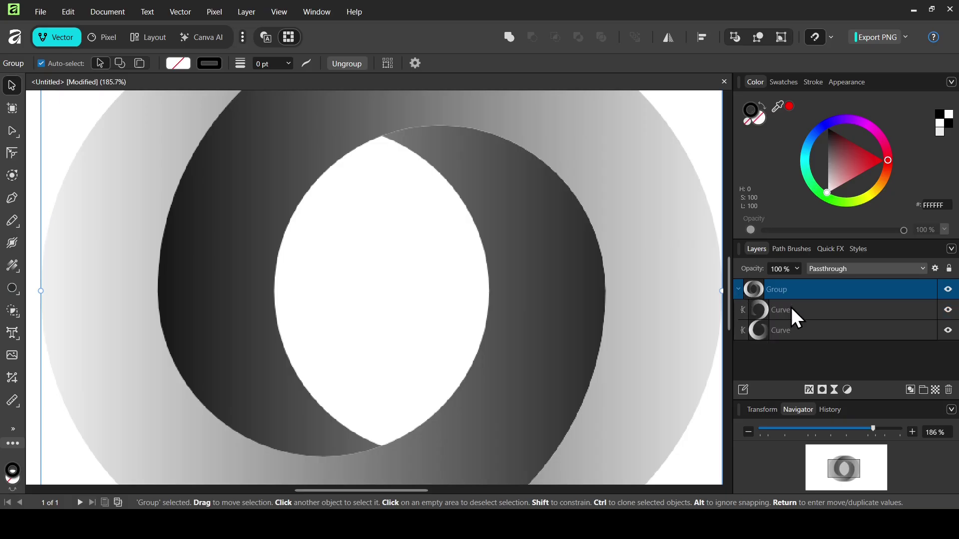
left_click(803, 332)
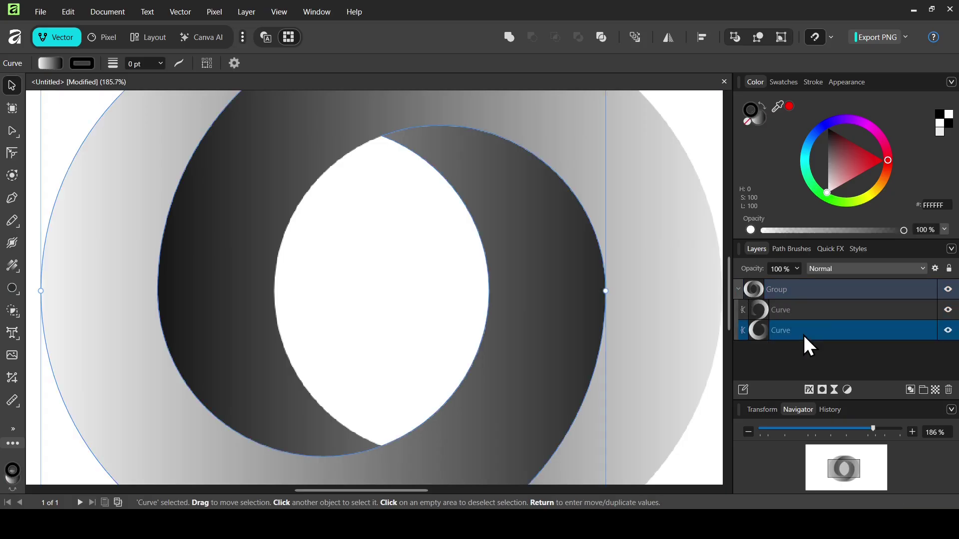
left_click(739, 290)
left_click(783, 292)
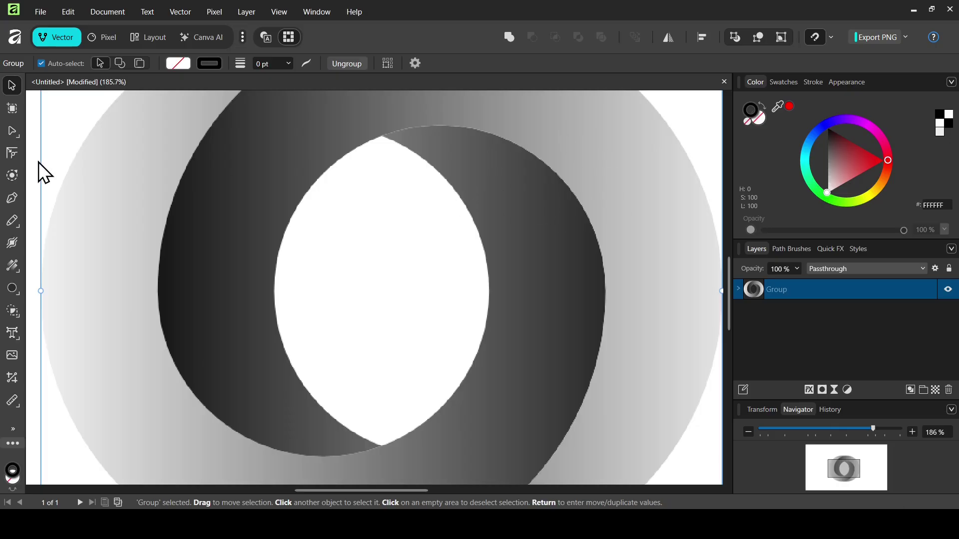
left_click(16, 175)
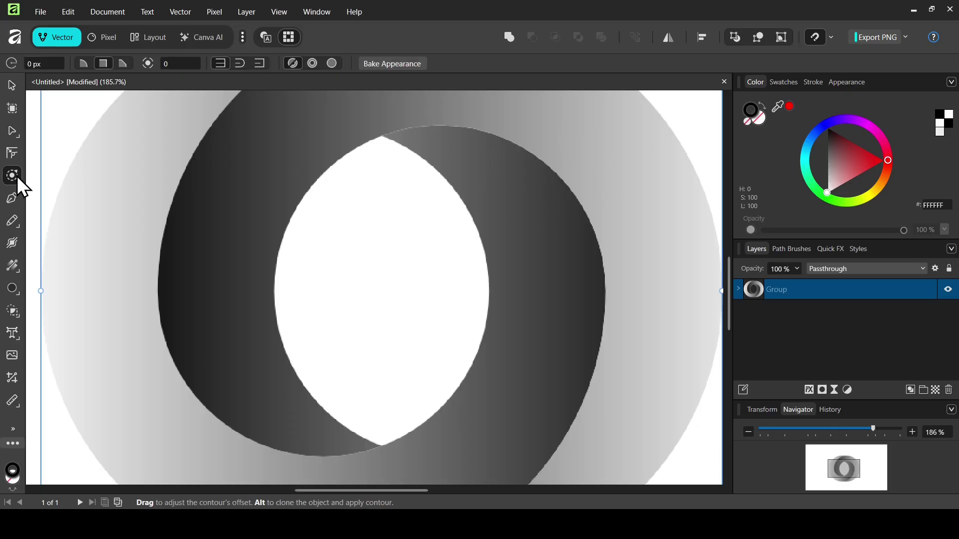
left_click(43, 64)
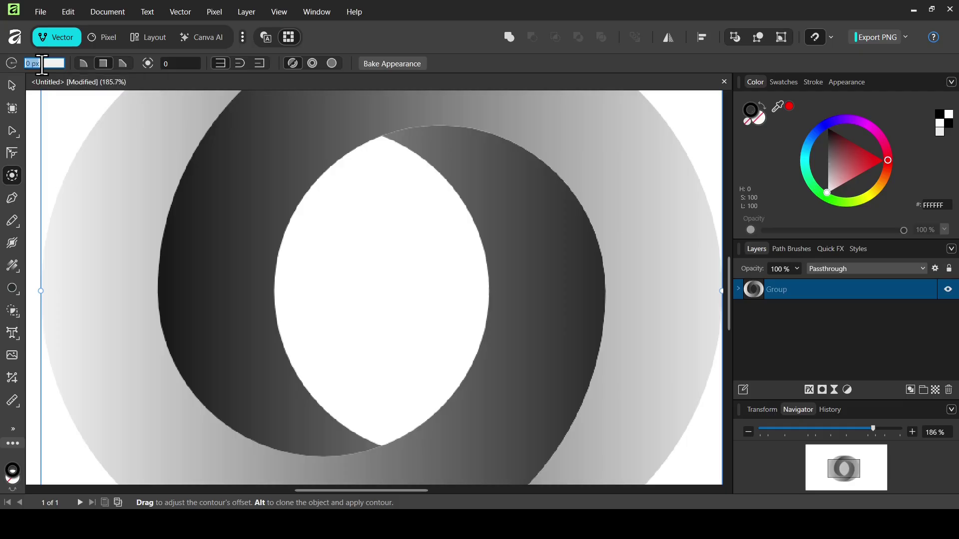
type("0.3")
key("Return")
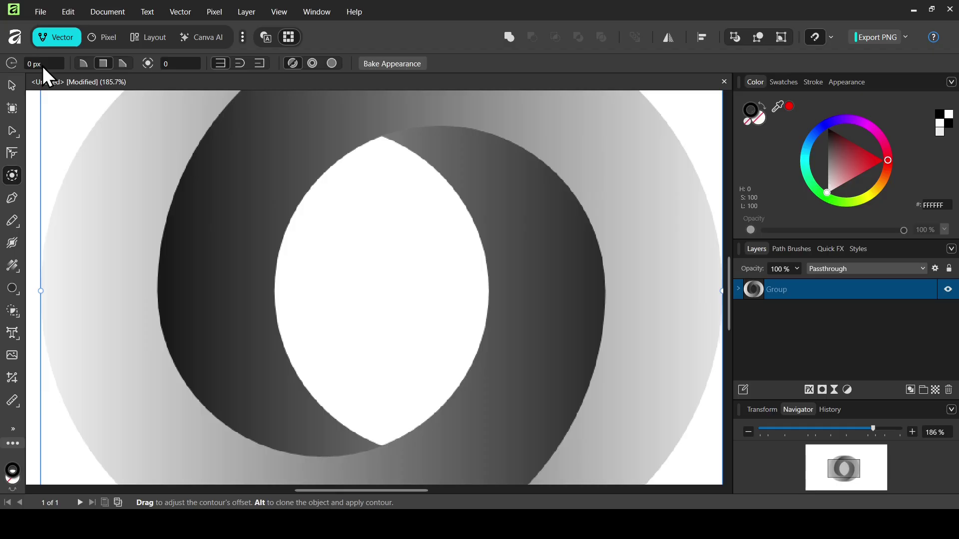
left_click(12, 86)
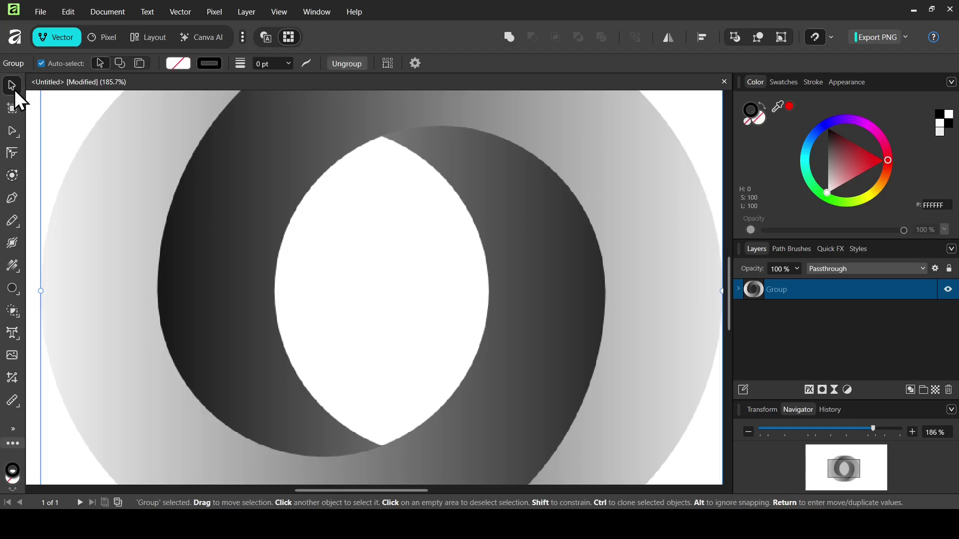
Step: Zoom to 64% and squeeze the grouped rings horizontally into a narrower oval
left_click(936, 433)
type("64")
key("Return")
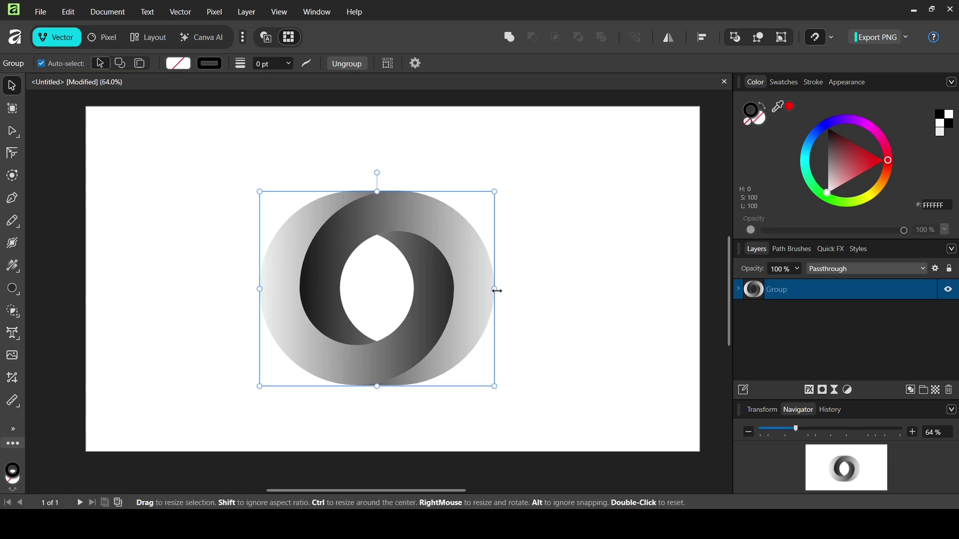
left_click_drag(493, 290, 430, 290)
Step: Reselect the grouped rings and give them a 1 pt outline
left_click(566, 251)
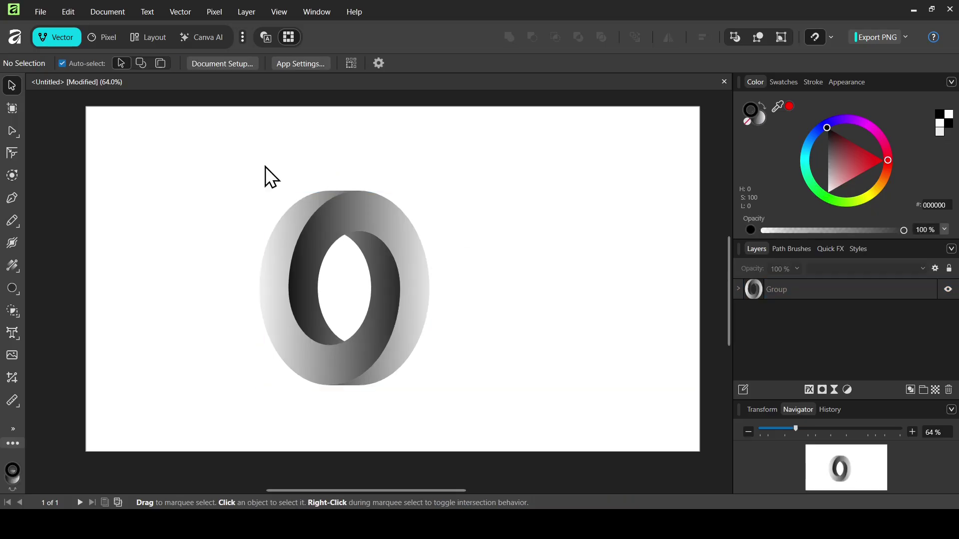
left_click_drag(196, 148, 494, 400)
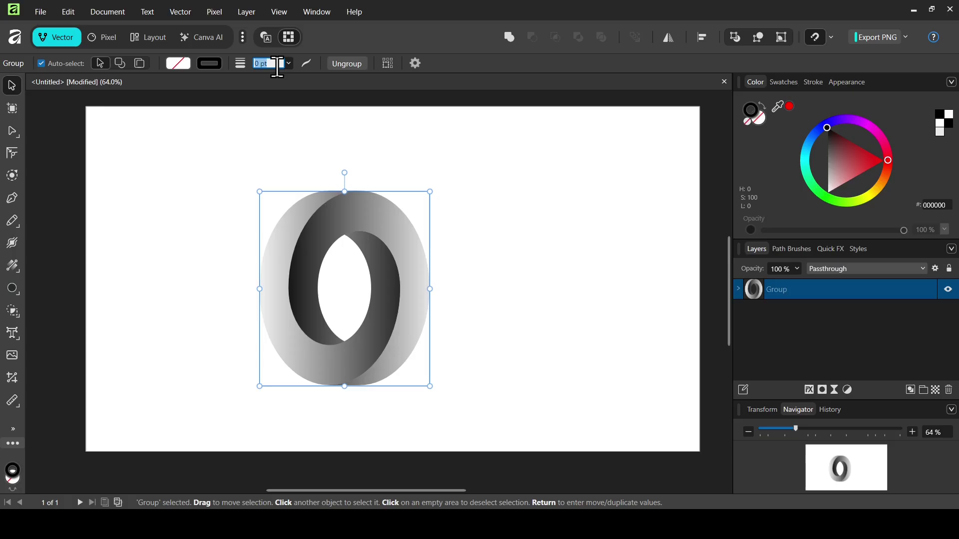
type("1")
key("Return")
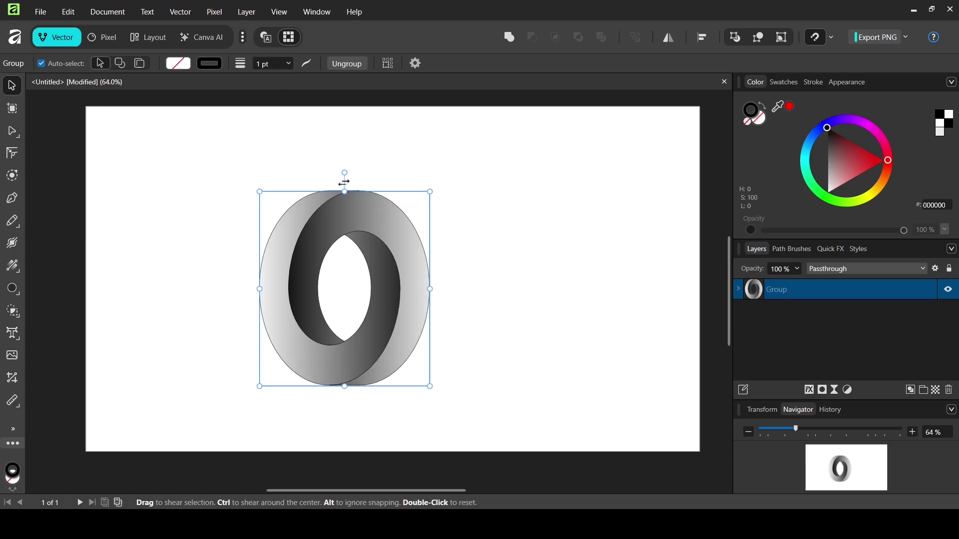